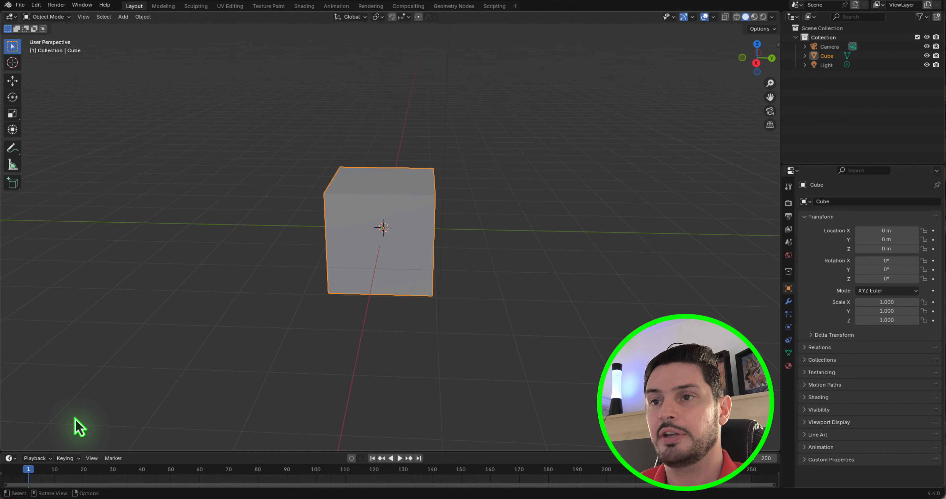
Step: Enlarge the timeline area below the 3D viewport and switch it to the Geometry Node Editor
middle_click_drag(359, 238, 260, 193)
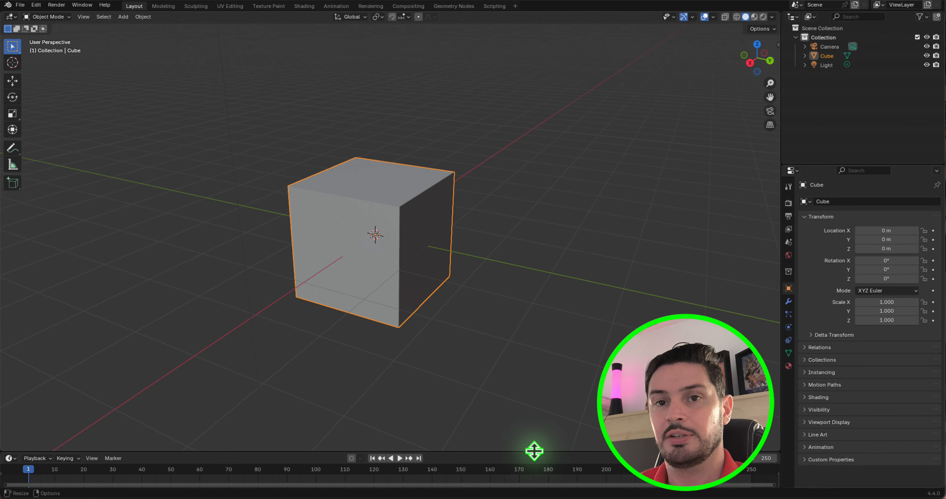
left_click_drag(534, 452, 526, 316)
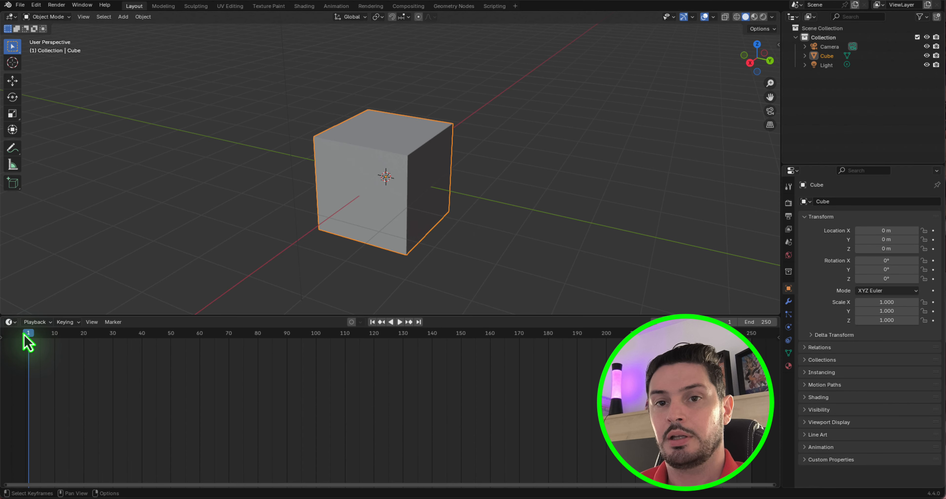
left_click(10, 322)
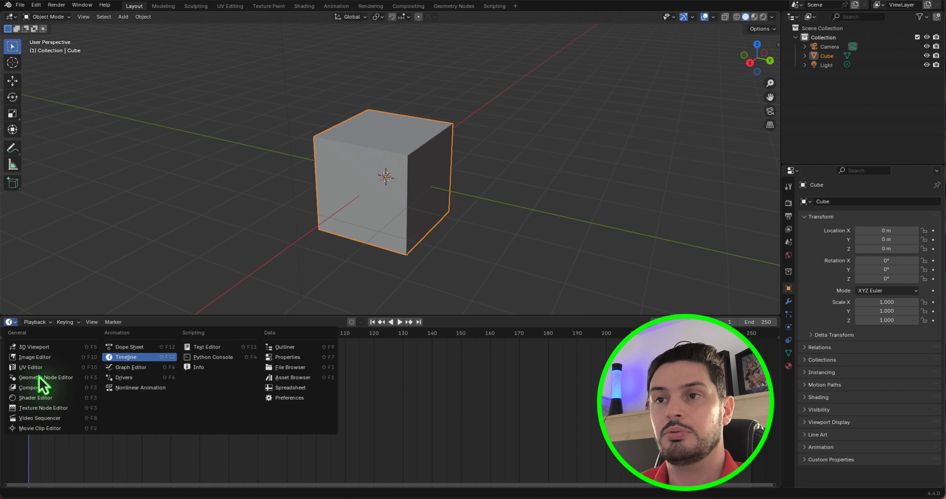
left_click(52, 380)
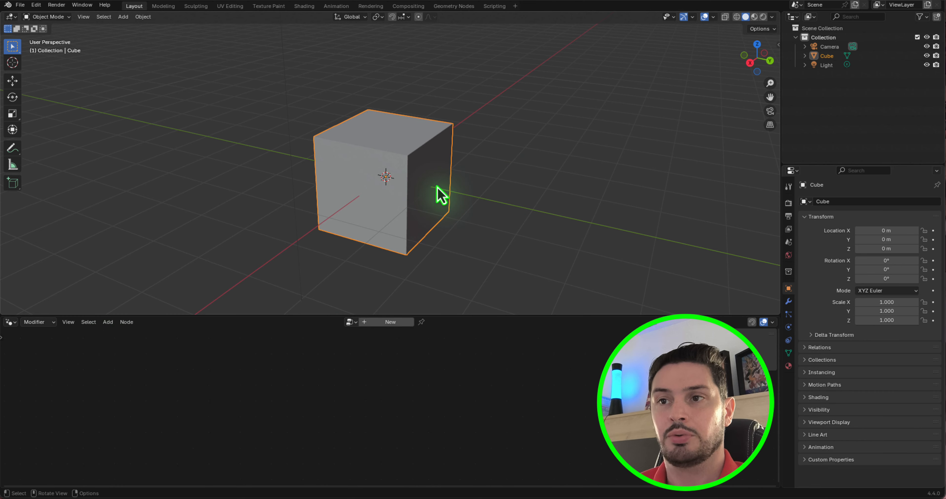
Step: Create a new geometry node group on the cube and name it Gouttes
middle_click_drag(437, 187, 433, 190)
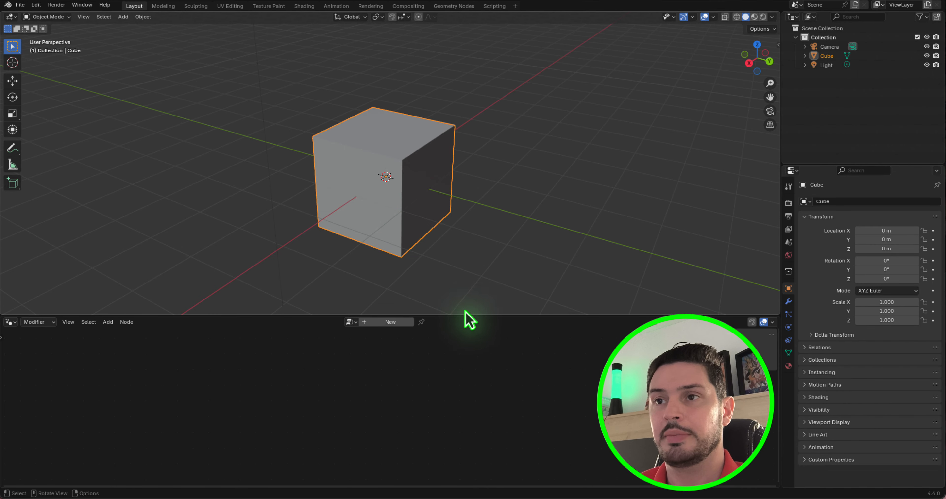
left_click_drag(474, 317, 478, 310)
scroll(432, 189, "down", 2)
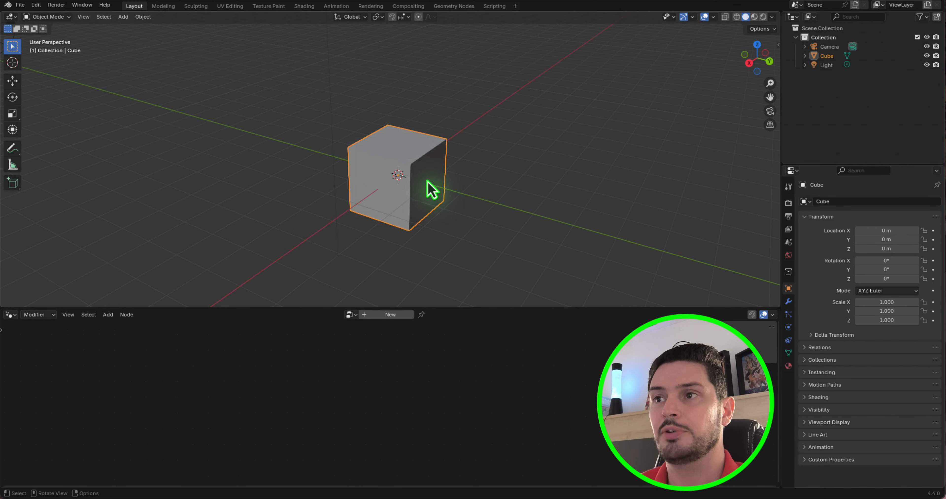
scroll(405, 237, "up", 3)
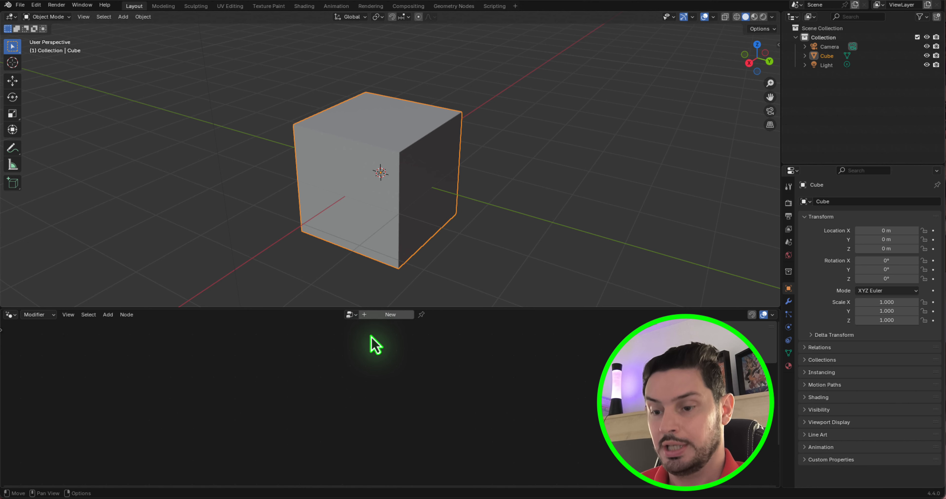
left_click(389, 315)
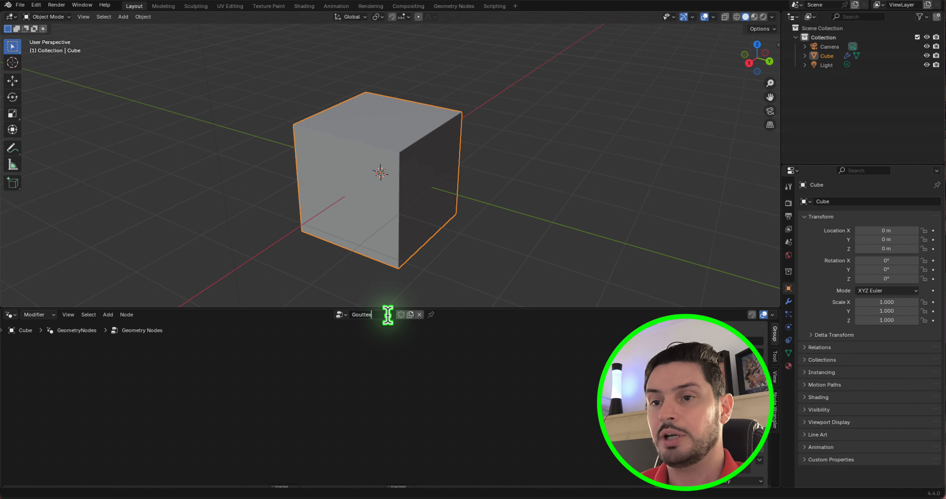
left_click(498, 403)
scroll(382, 477, "up", 6)
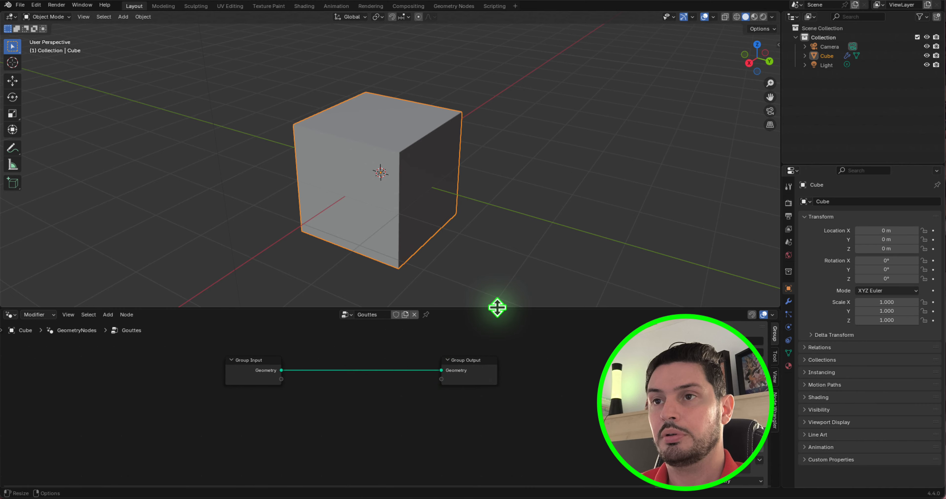
Step: Enlarge the node editor area at the expense of the 3D viewport
left_click_drag(496, 308, 499, 234)
scroll(433, 164, "up", 5)
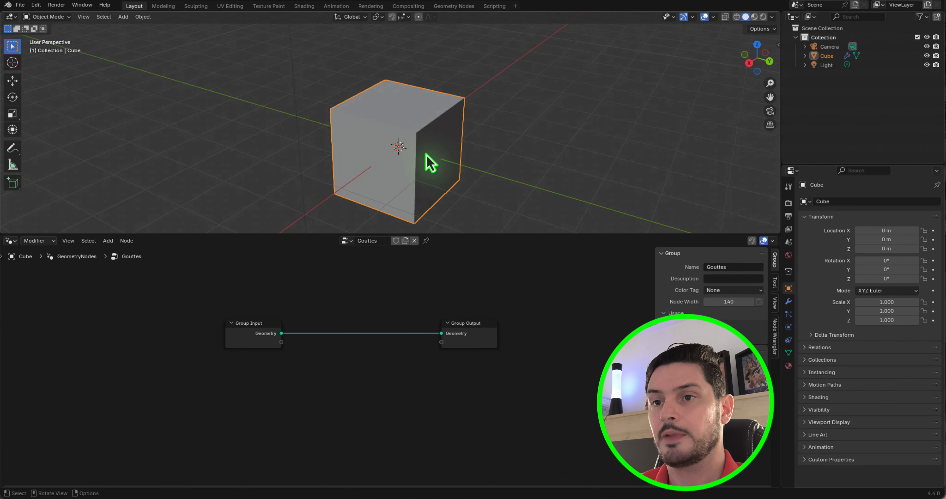
left_click_drag(485, 236, 477, 204)
scroll(421, 308, "up", 3)
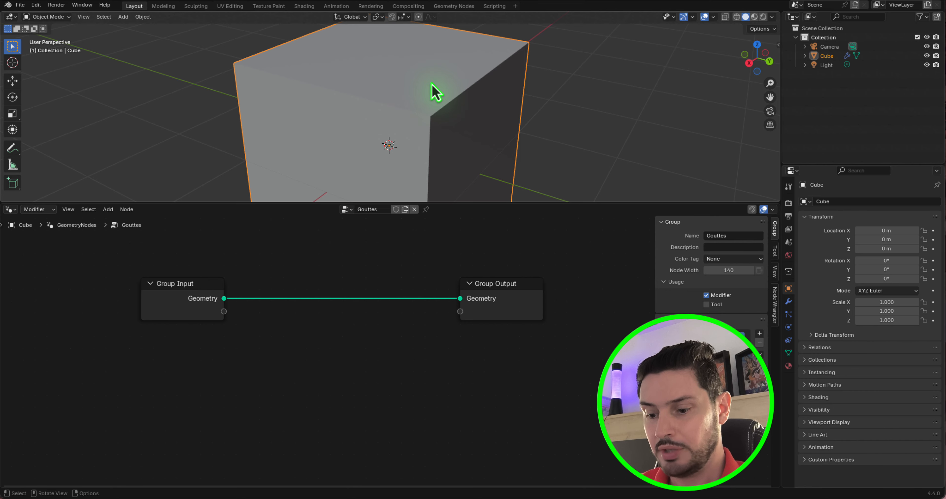
scroll(274, 288, "up", 1)
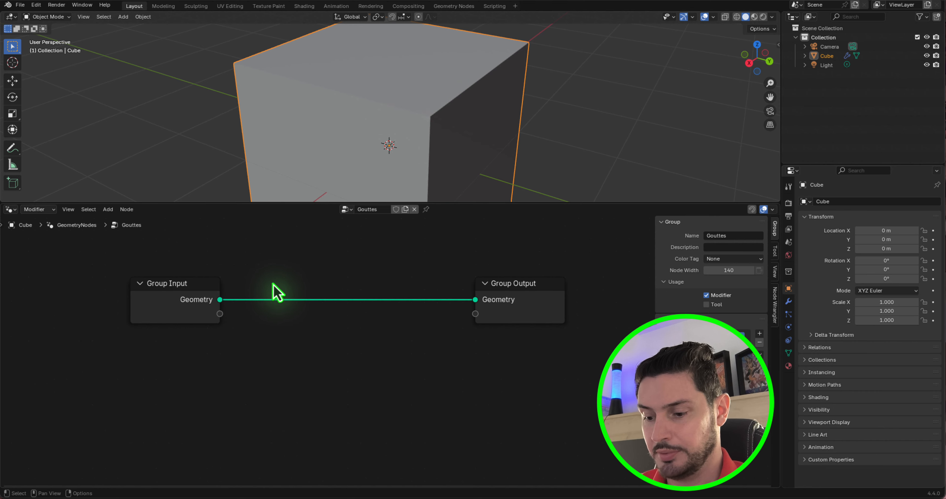
Step: Insert a Distribute Points on Faces node on the link between Group Input and Group Output
key("shift+a")
type("distribute")
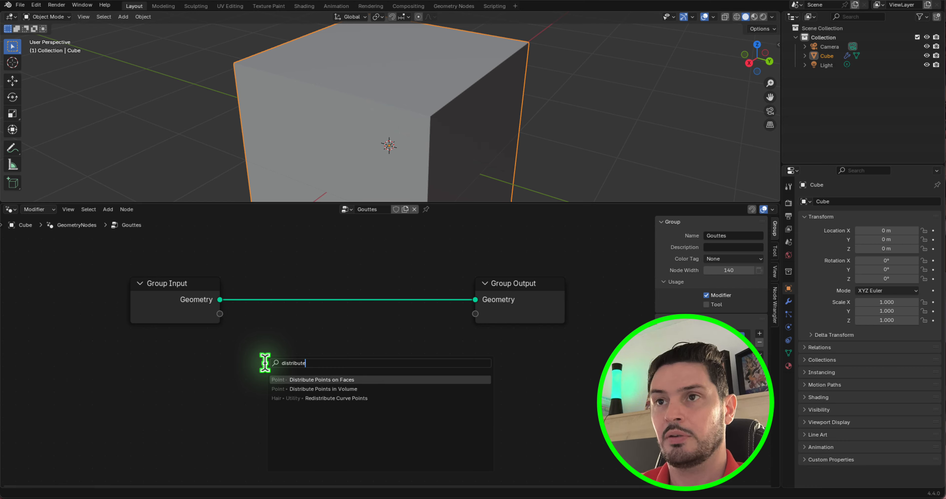
left_click(302, 380)
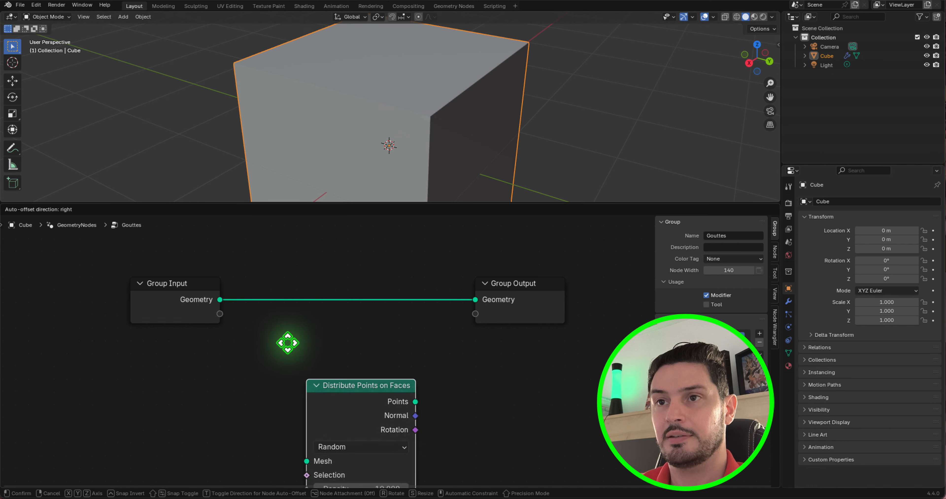
left_click(298, 290)
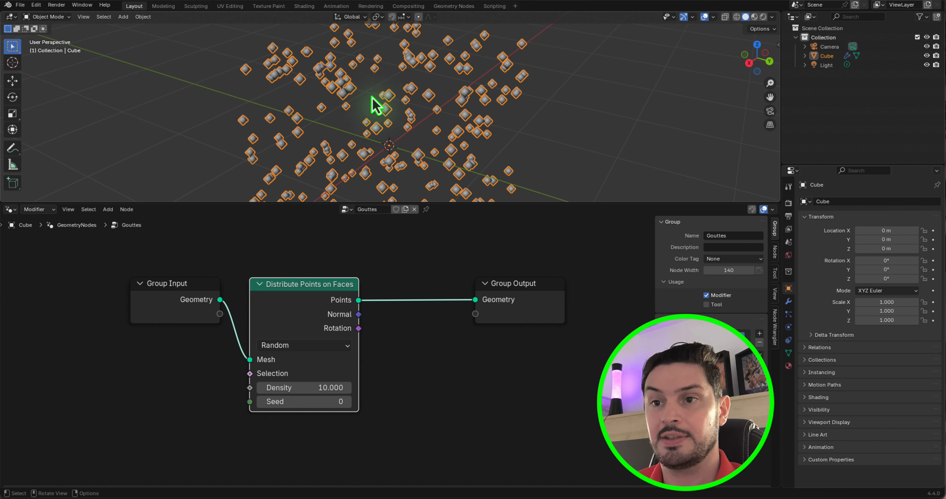
Step: Set the density of Distribute Points on Faces to 40 and make the 3D viewport slightly taller
left_click(299, 390)
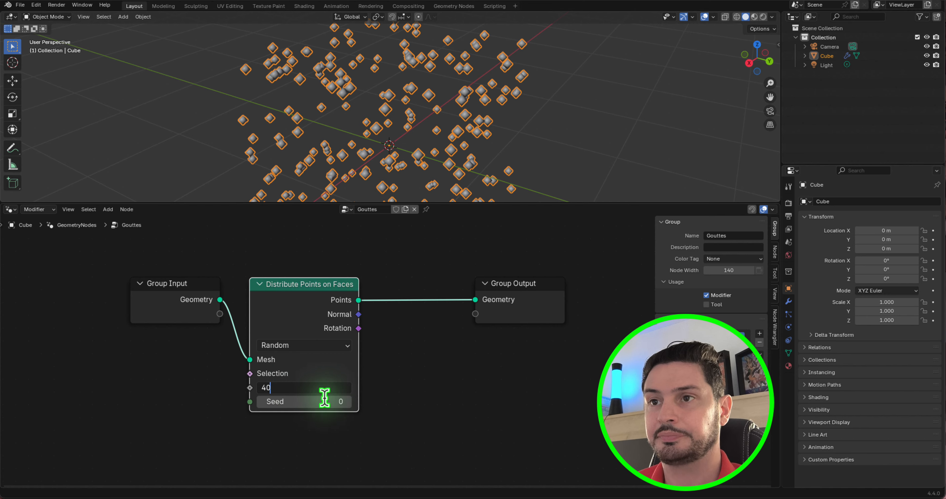
key("Return")
left_click_drag(464, 202, 459, 237)
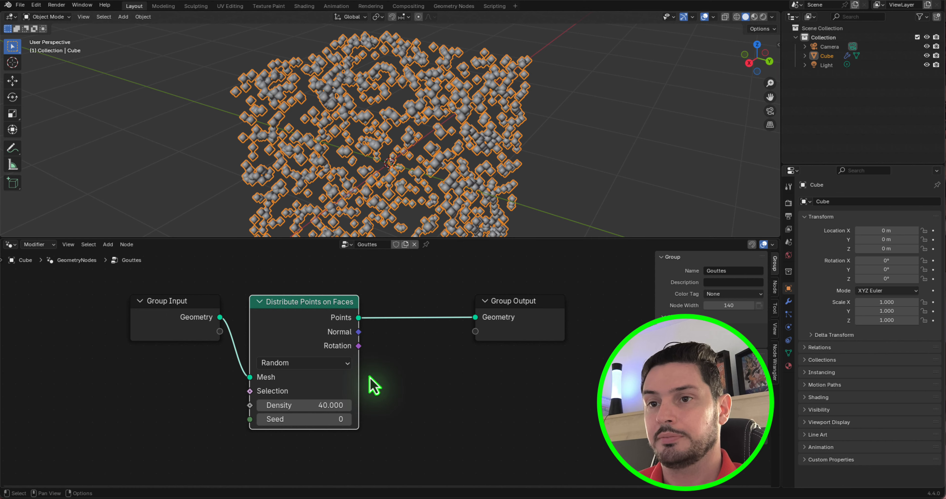
Step: Move the Distribute Points on Faces node lower and the Group Output node further away to free space between them
scroll(291, 407, "down", 3)
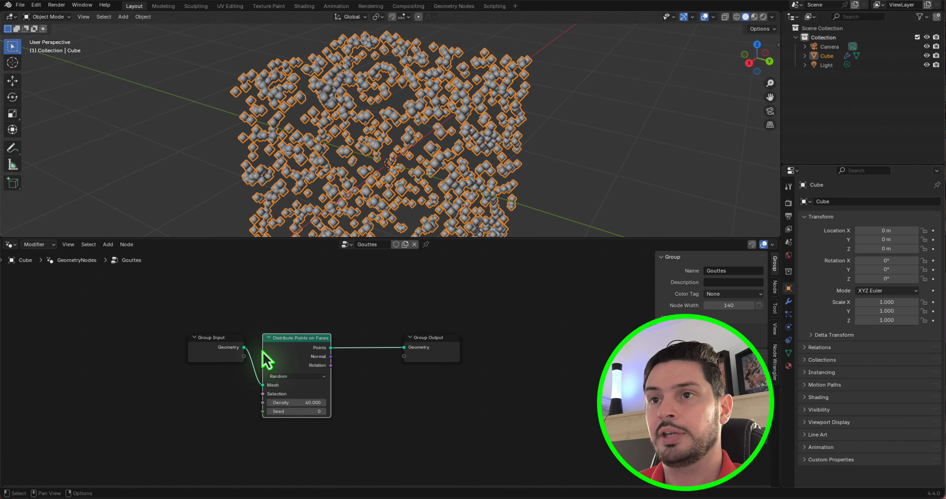
left_click_drag(295, 345, 309, 375)
scroll(387, 175, "down", 2)
scroll(384, 172, "up", 7)
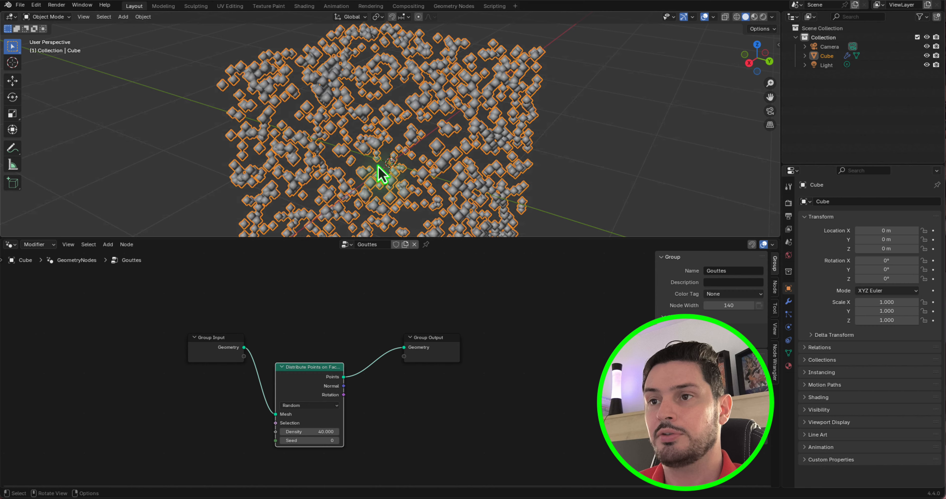
scroll(399, 129, "down", 4)
left_click_drag(439, 349, 538, 344)
scroll(415, 416, "up", 2)
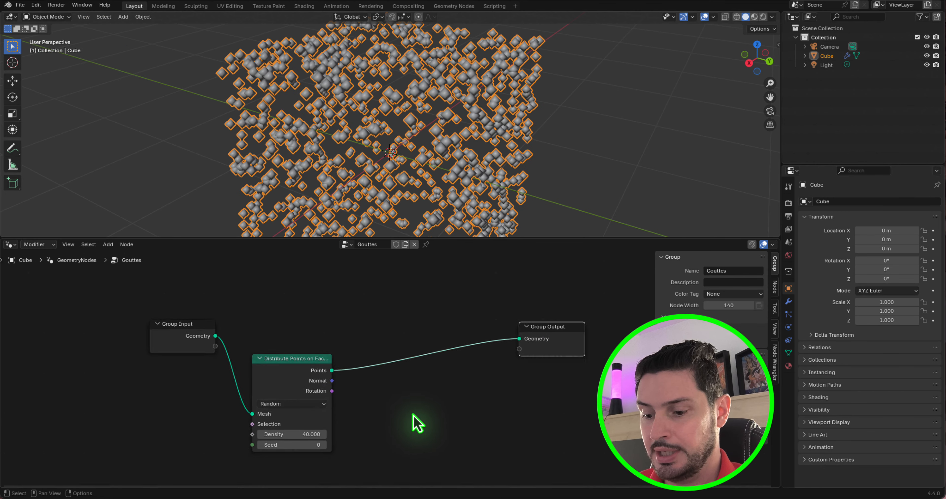
Step: Insert an Instance on Points node between Distribute Points on Faces and Group Output
key("shift+a")
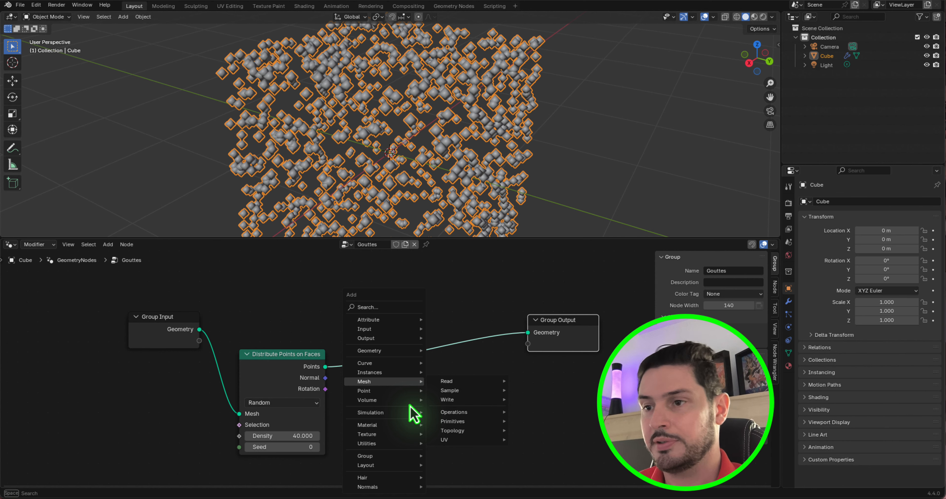
type("in")
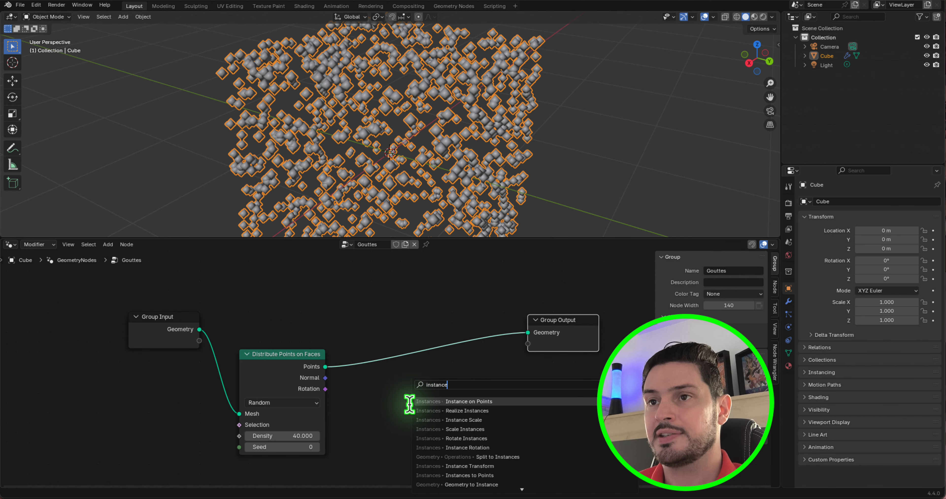
type("stance")
left_click(481, 401)
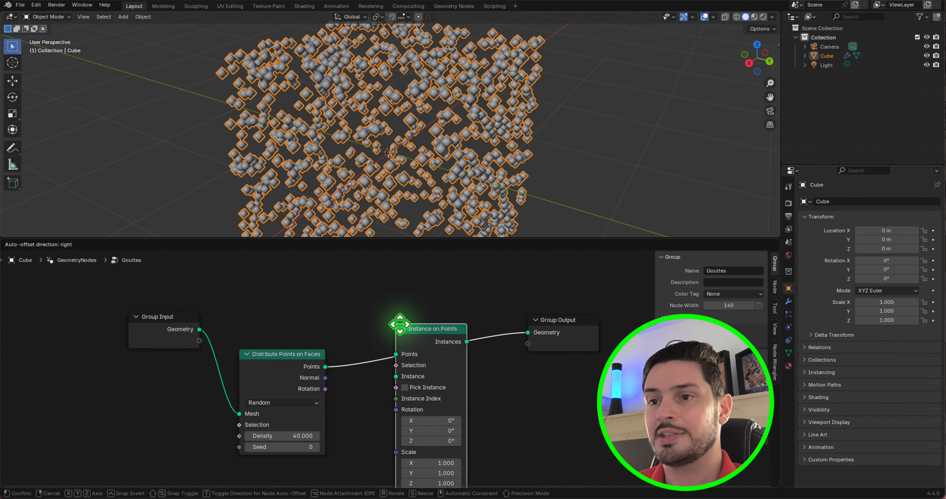
left_click(403, 321)
Step: Add a UV Sphere node feeding its mesh into the Instance input of Instance on Points, placed below Distribute Points on Faces
scroll(364, 386, "down", 3)
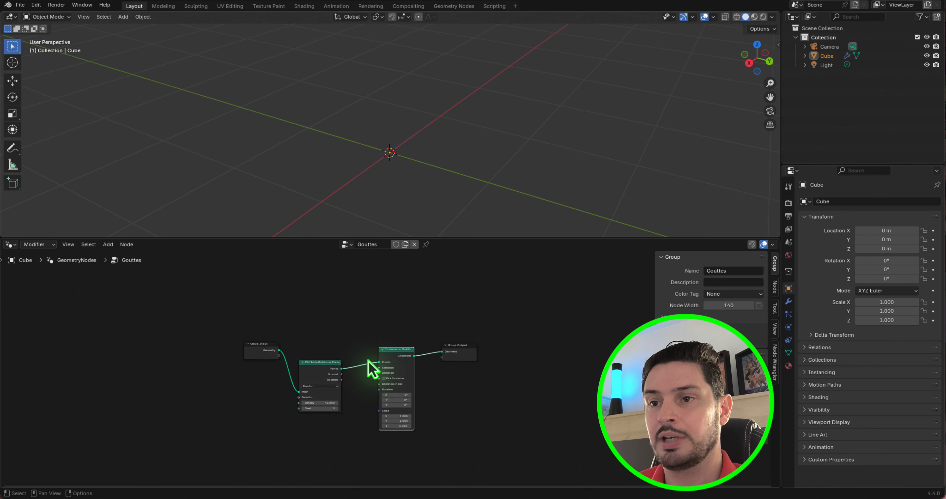
scroll(389, 390, "up", 3)
scroll(359, 390, "down", 3)
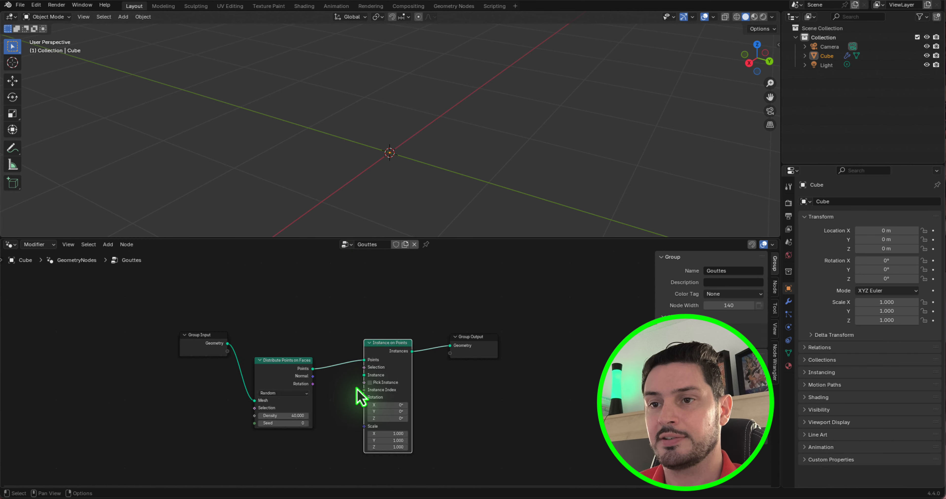
scroll(374, 380, "up", 5)
scroll(369, 380, "up", 2)
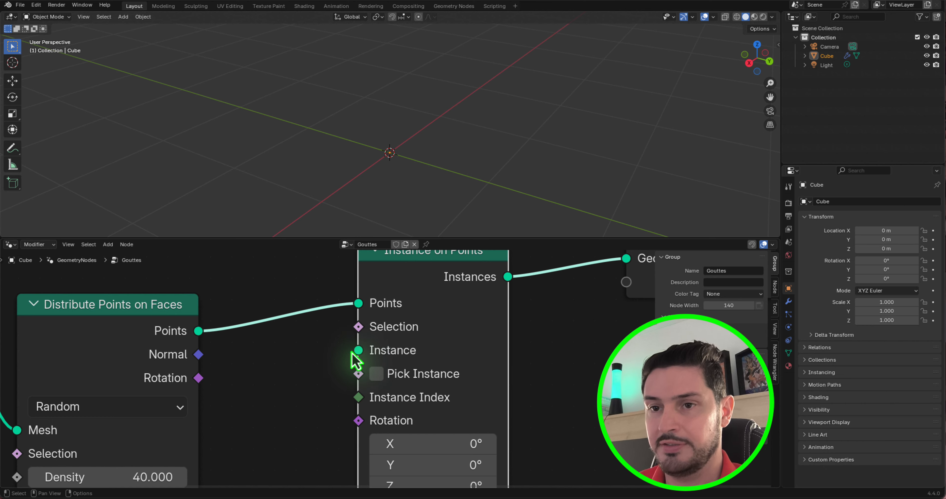
left_click_drag(352, 352, 297, 447)
type("uv")
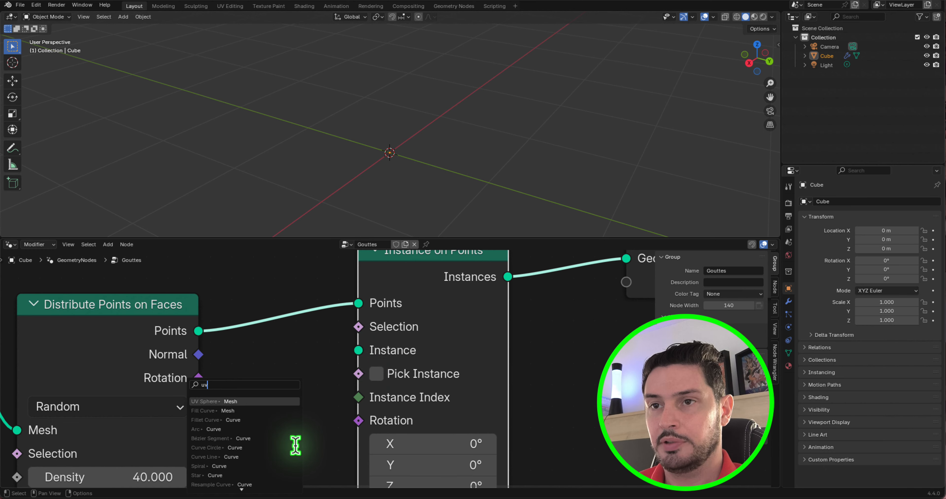
left_click(251, 403)
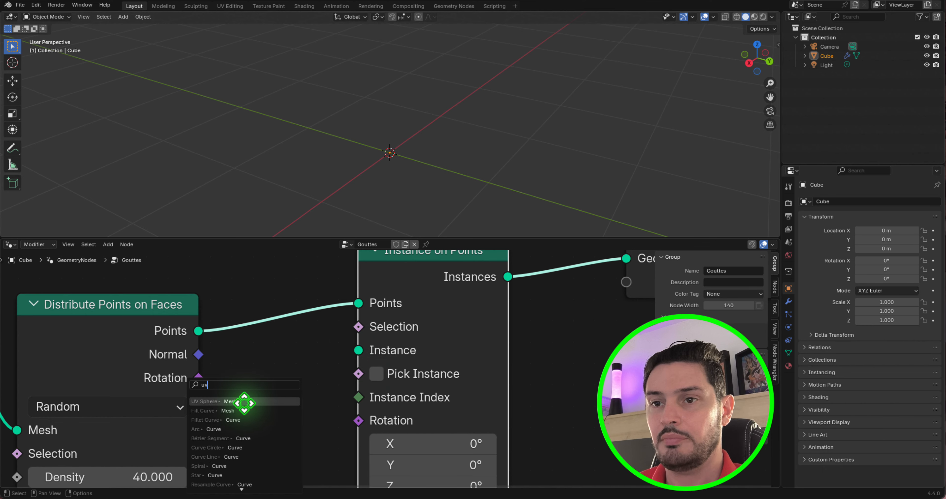
scroll(276, 286, "down", 4)
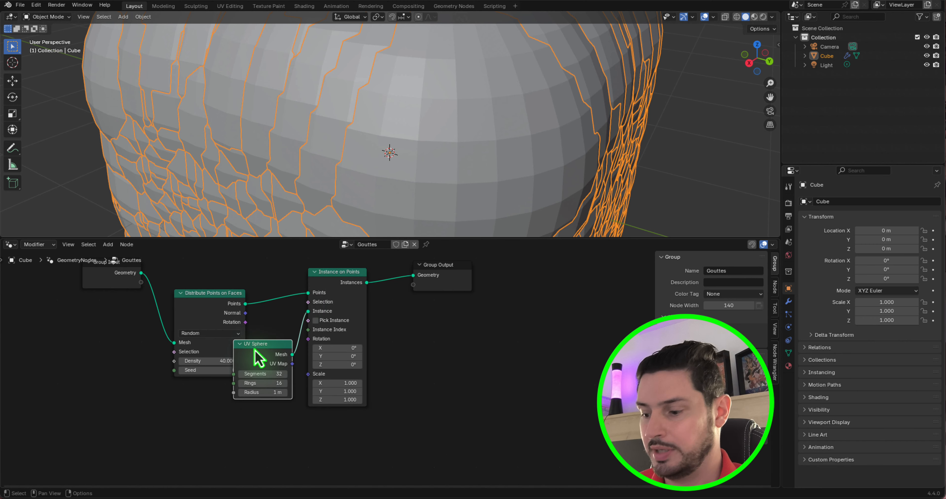
left_click(245, 389)
Step: Set the UV Sphere node's radius to 0.01 m
scroll(260, 437, "up", 4)
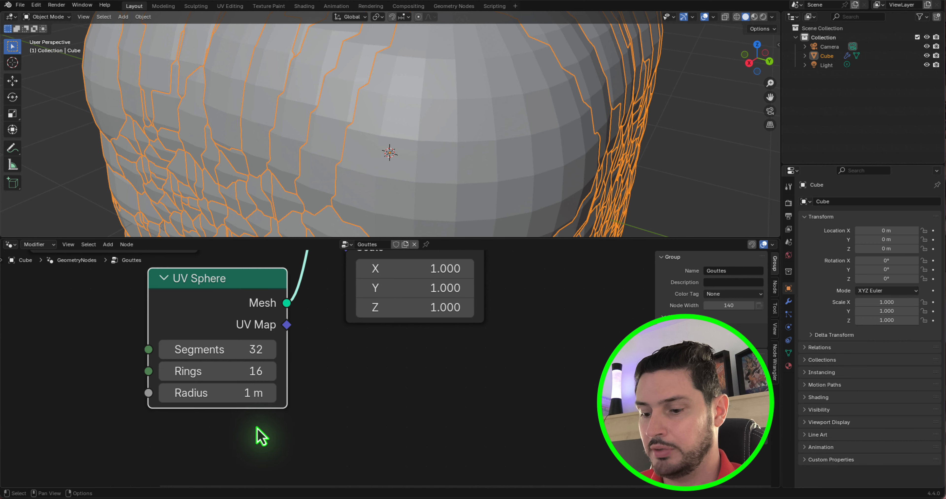
double_click(237, 395)
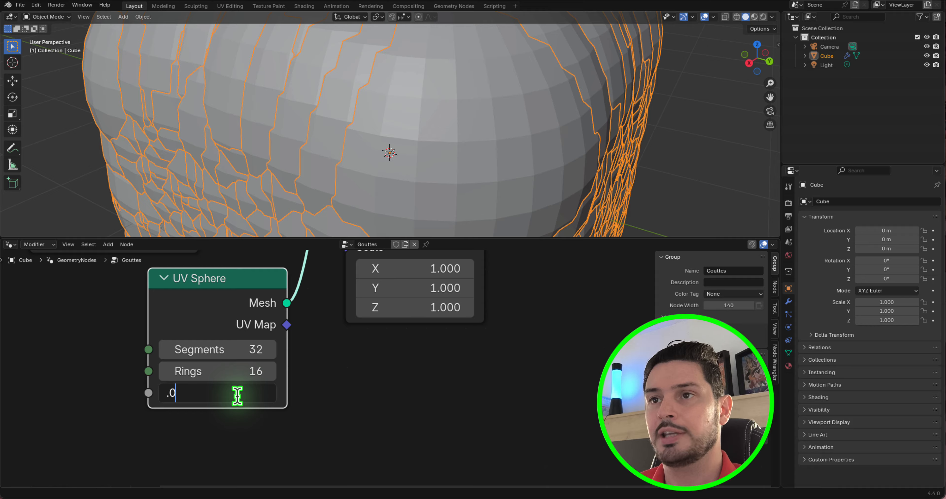
type(".01")
key("Return")
scroll(455, 101, "up", 5)
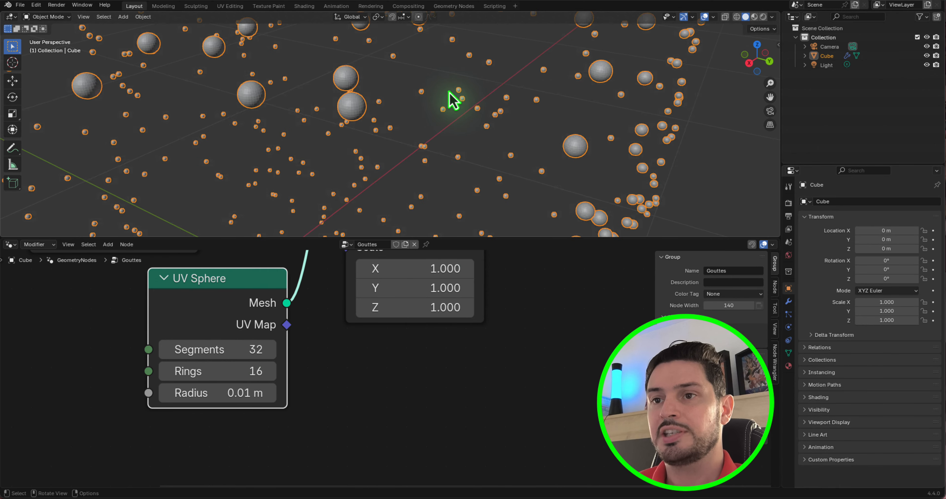
mouse_move(450, 99)
middle_mouse_down()
mouse_move(440, 93)
mouse_move(444, 101)
middle_mouse_up()
scroll(444, 102, "down", 3)
Step: Move the Distribute Points on Faces node slightly up, away from the UV Sphere node
scroll(333, 340, "down", 8)
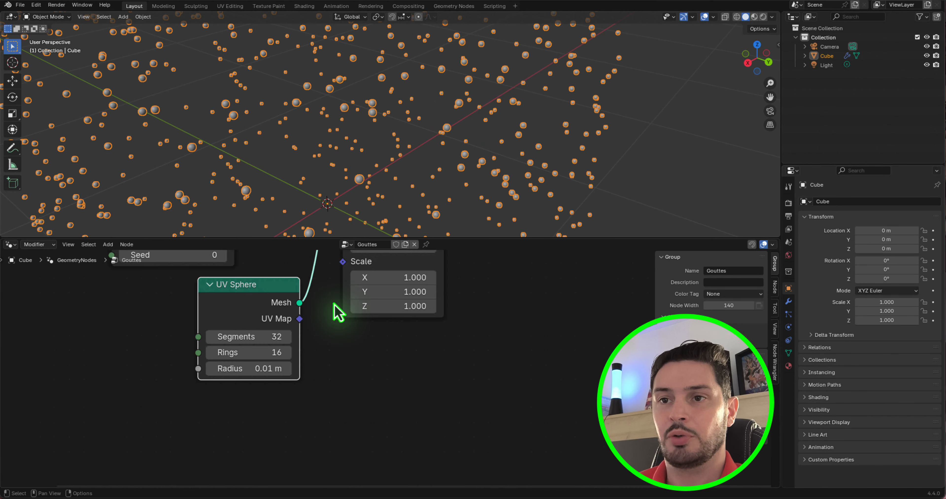
scroll(329, 332, "up", 5)
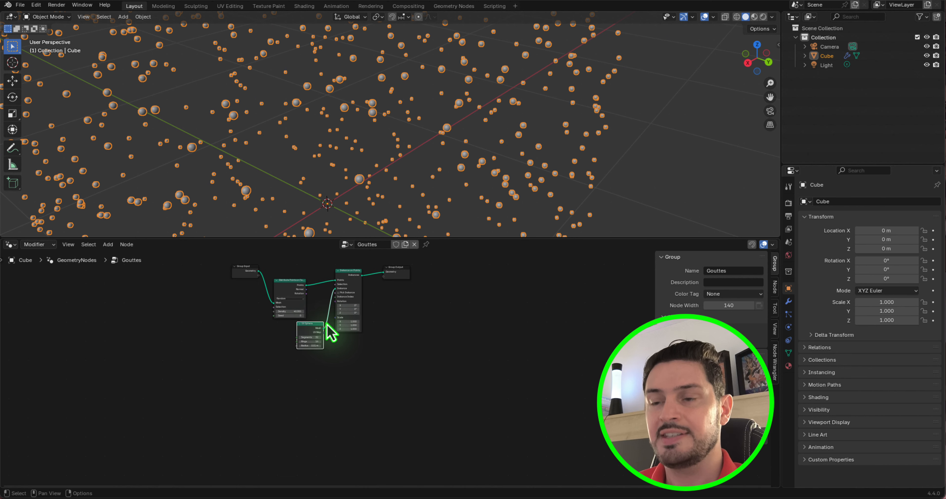
left_click_drag(287, 284, 282, 272)
scroll(380, 337, "down", 6)
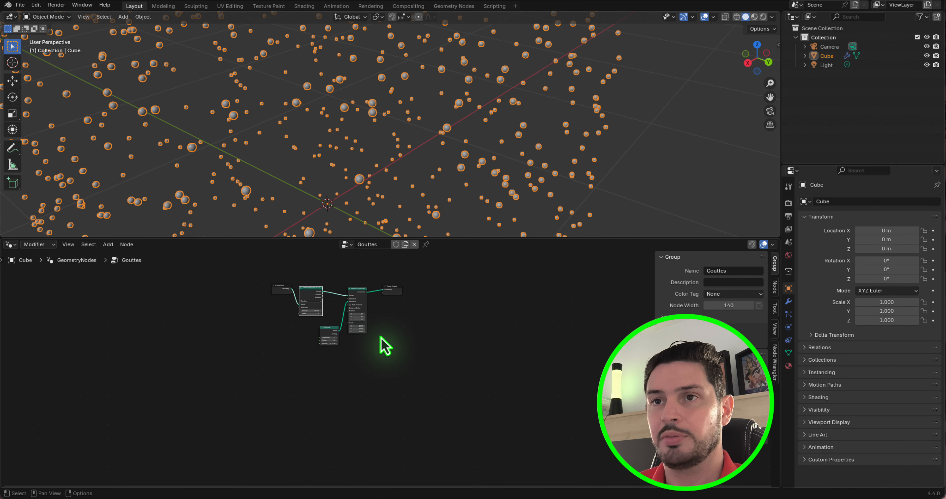
Step: Examine the sphere droplets scattered over the cube from close up and from a distance
scroll(353, 285, "up", 6)
scroll(324, 153, "up", 4)
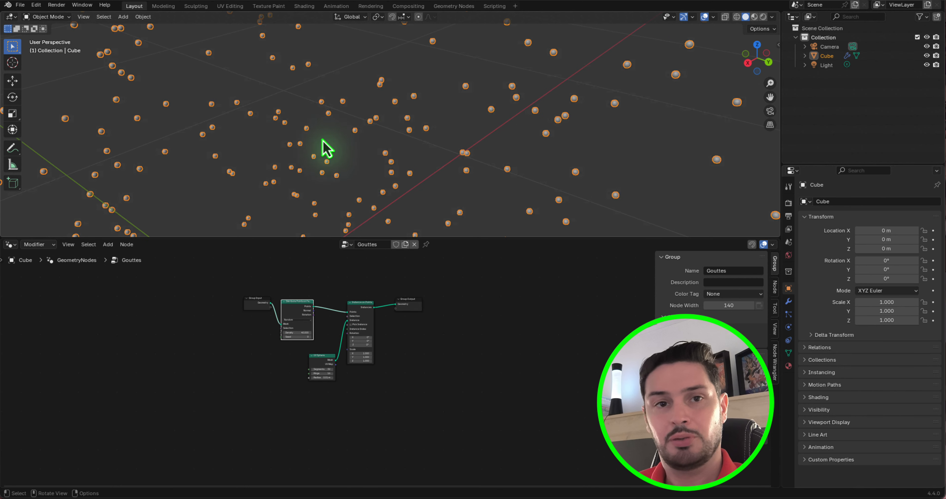
scroll(345, 368, "up", 1)
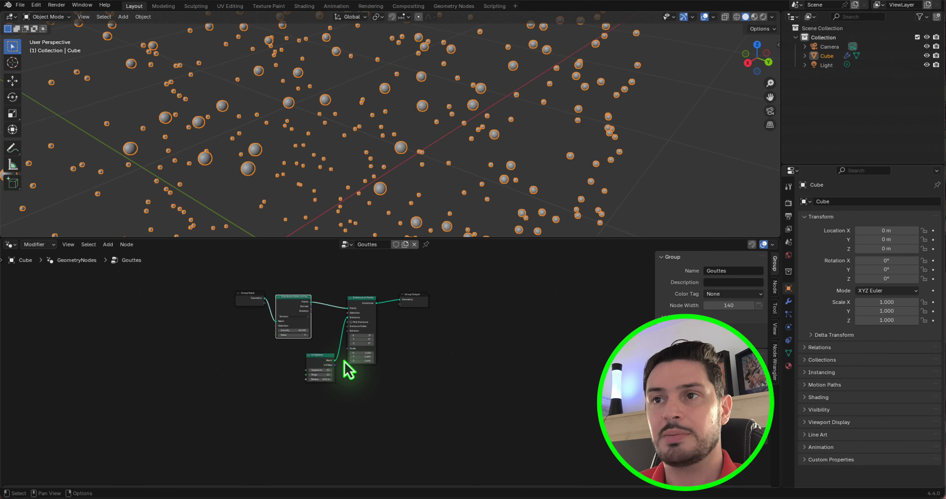
scroll(379, 233, "up", 2)
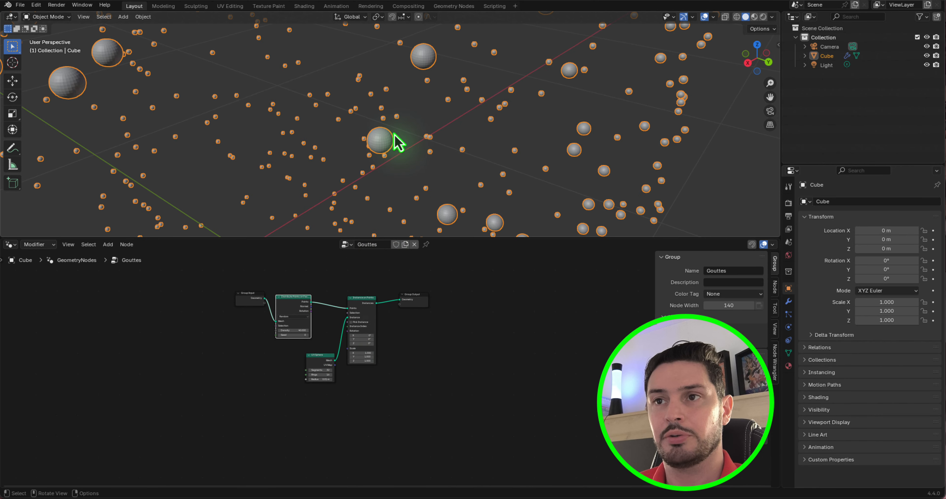
scroll(386, 145, "up", 2)
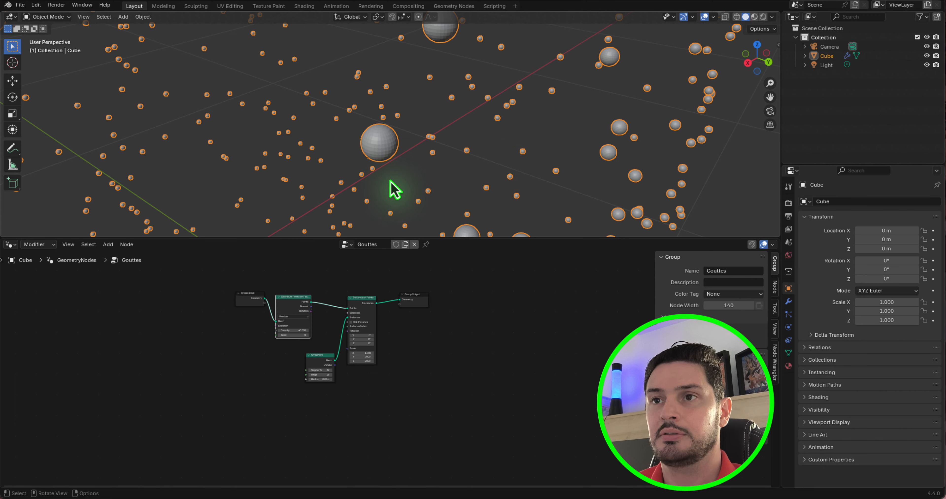
scroll(395, 189, "down", 6)
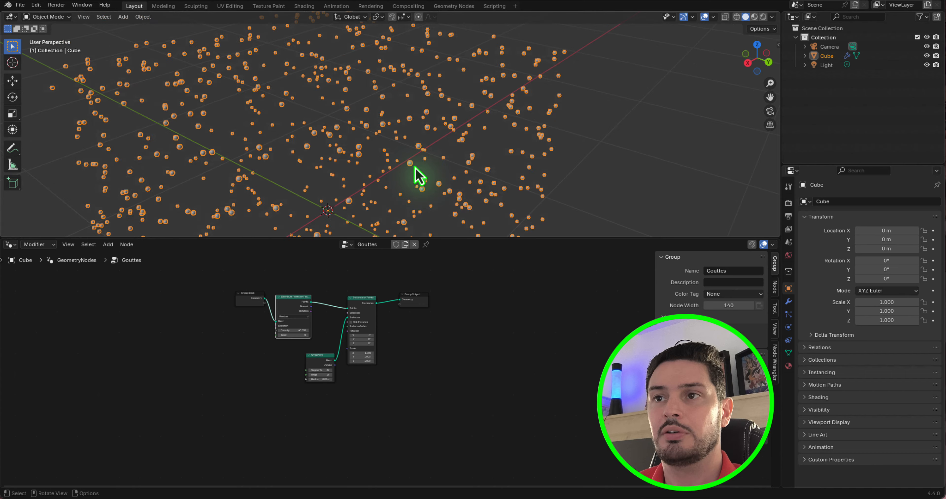
middle_click_drag(417, 175, 376, 165)
scroll(383, 158, "up", 6)
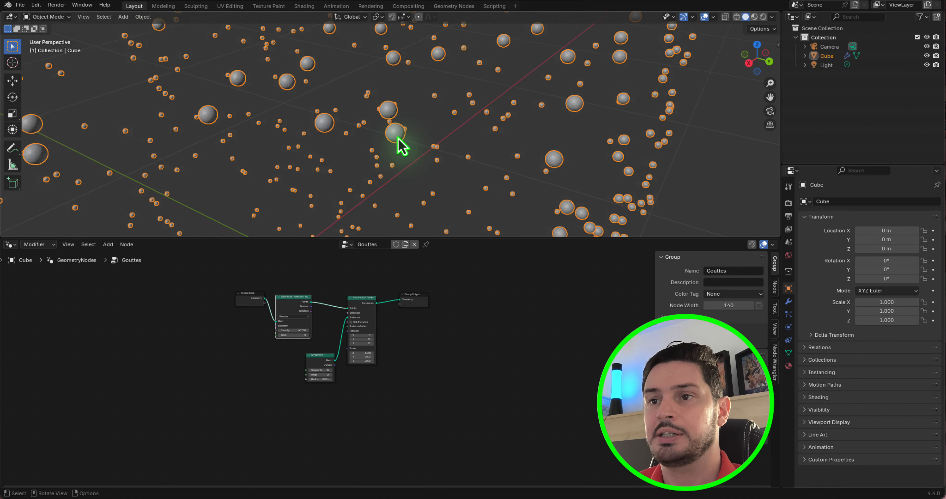
scroll(397, 134, "up", 5)
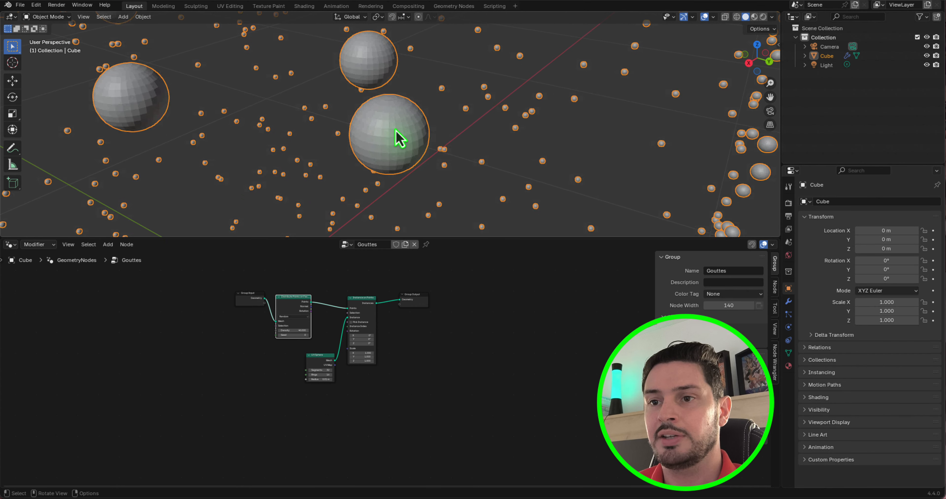
scroll(389, 158, "down", 4)
scroll(369, 351, "down", 2)
scroll(394, 353, "up", 7)
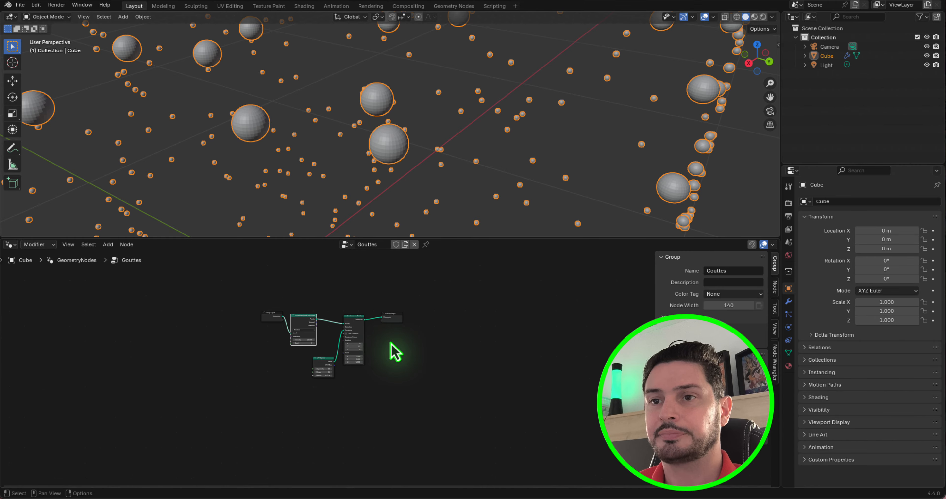
scroll(312, 378, "down", 7)
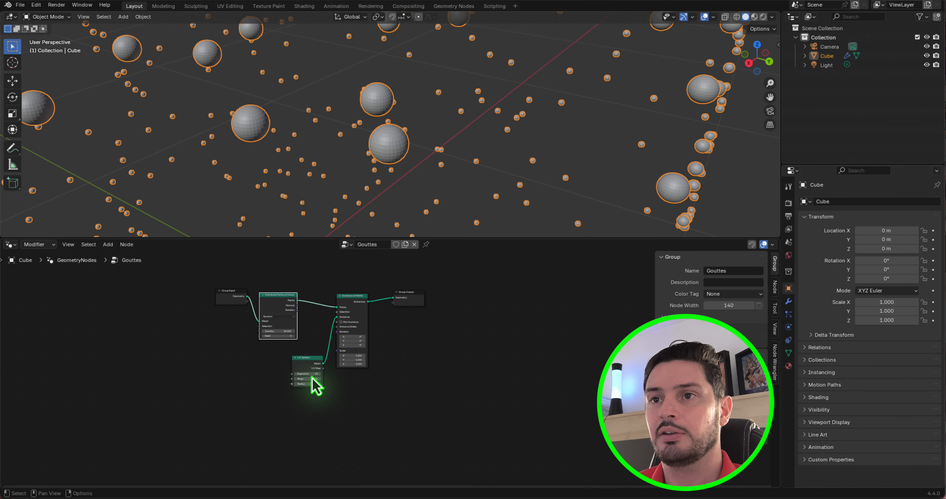
scroll(390, 179, "down", 4)
scroll(390, 179, "down", 5)
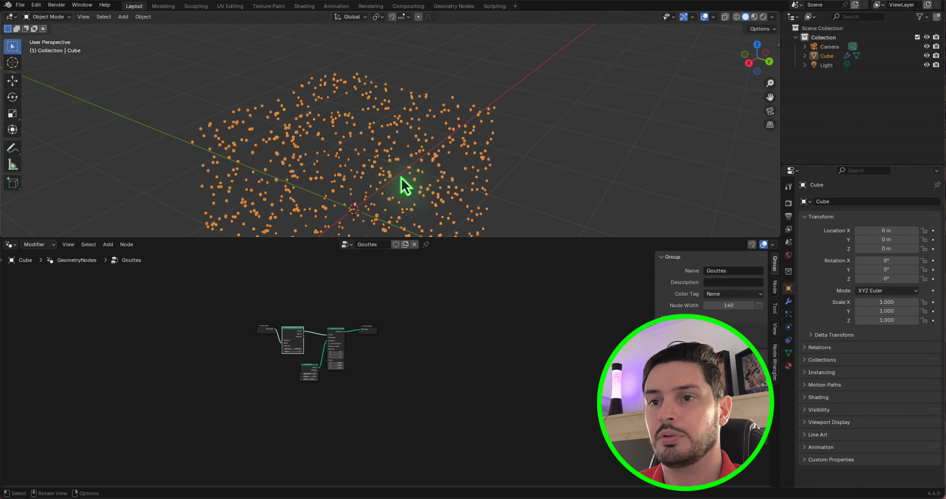
middle_click_drag(368, 184, 357, 154)
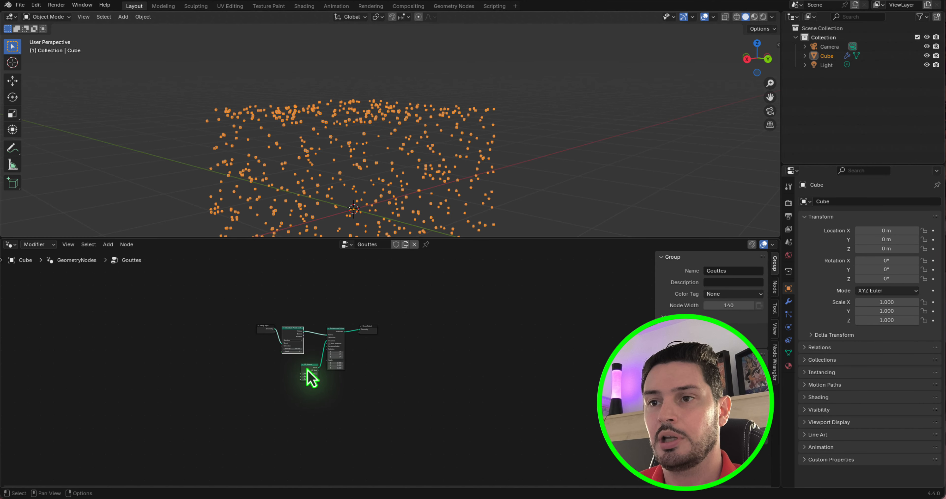
Step: Move the Group Output and Group Input nodes outward and slightly up to make room in the node tree
scroll(294, 349, "up", 4)
scroll(244, 316, "up", 6)
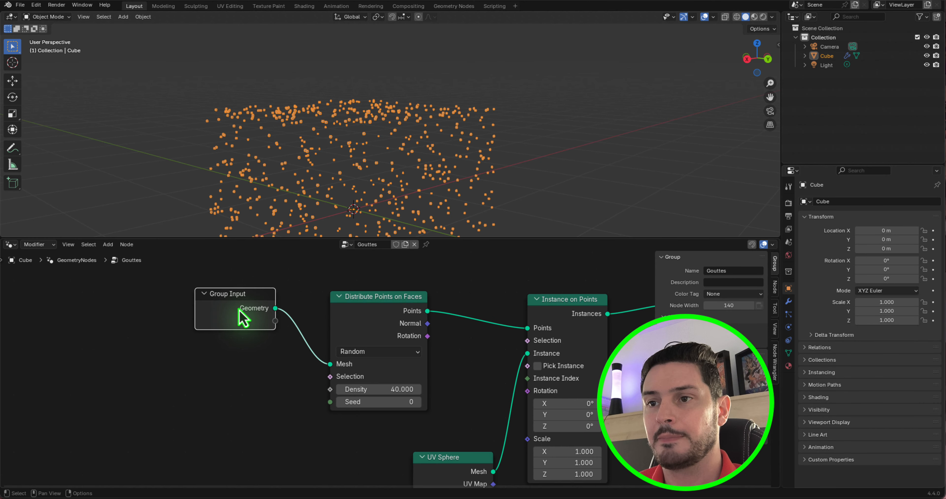
scroll(296, 376, "down", 4)
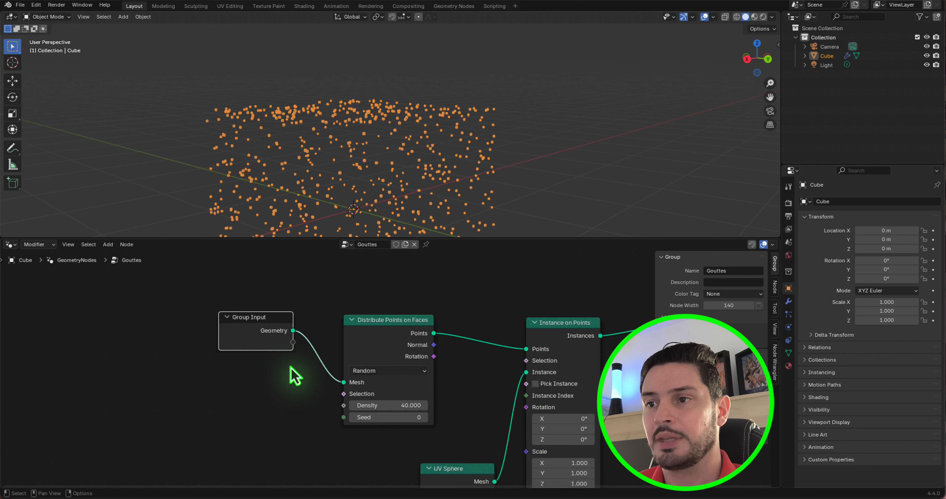
scroll(398, 384, "up", 1)
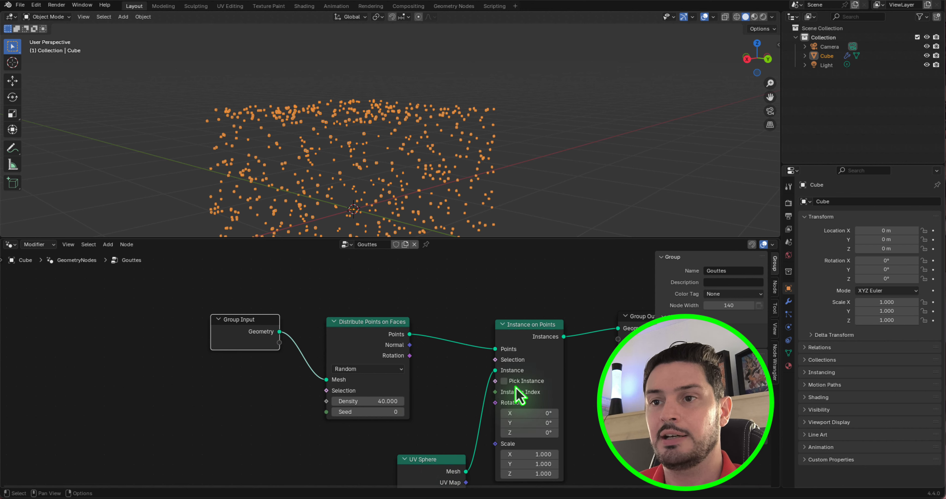
scroll(254, 334, "down", 1)
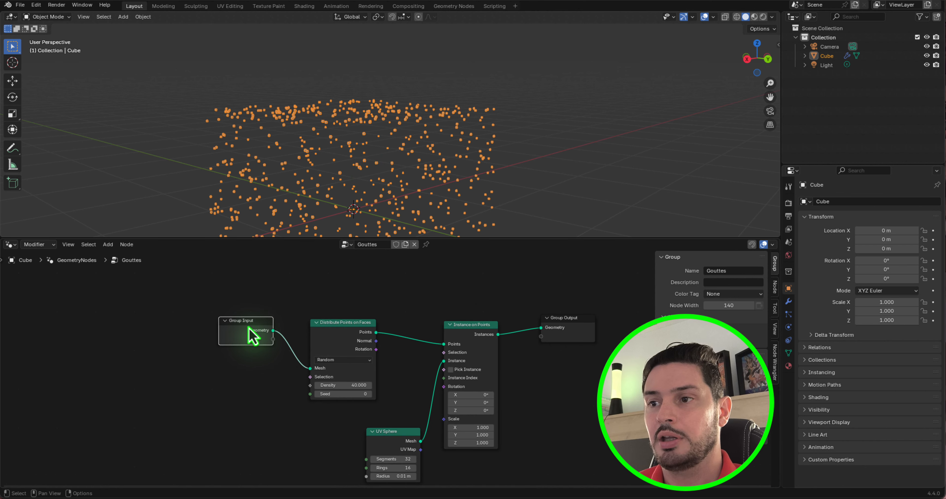
scroll(511, 398, "down", 1)
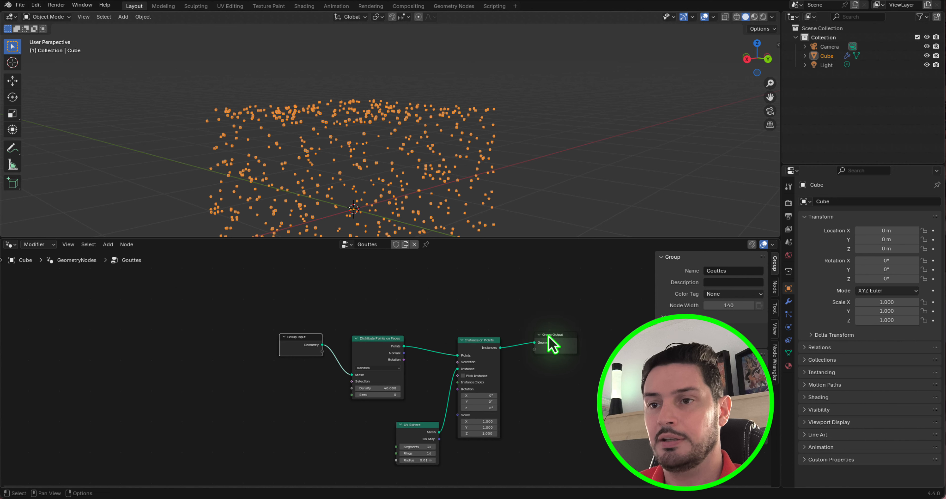
left_click_drag(550, 343, 568, 334)
left_click_drag(304, 349, 294, 314)
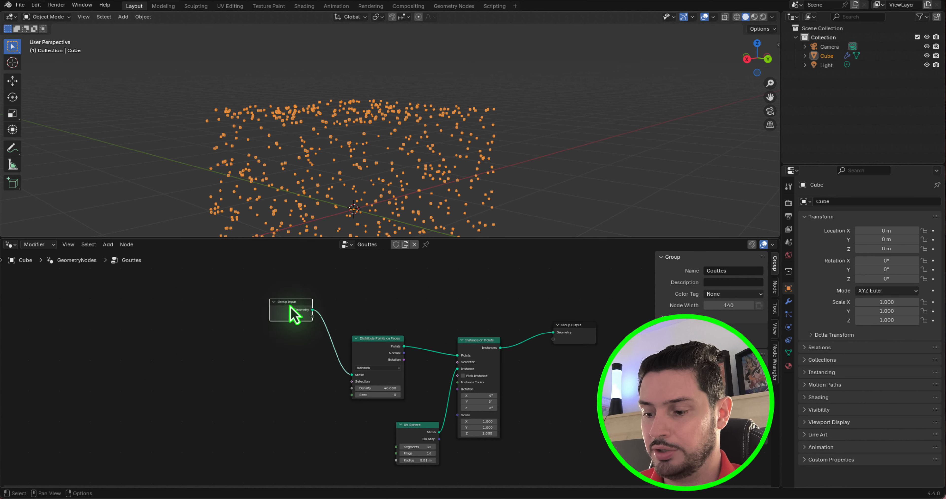
Step: Insert a Join Geometry node between Instance on Points and Group Output
key("shift+a")
mouse_move(555, 384)
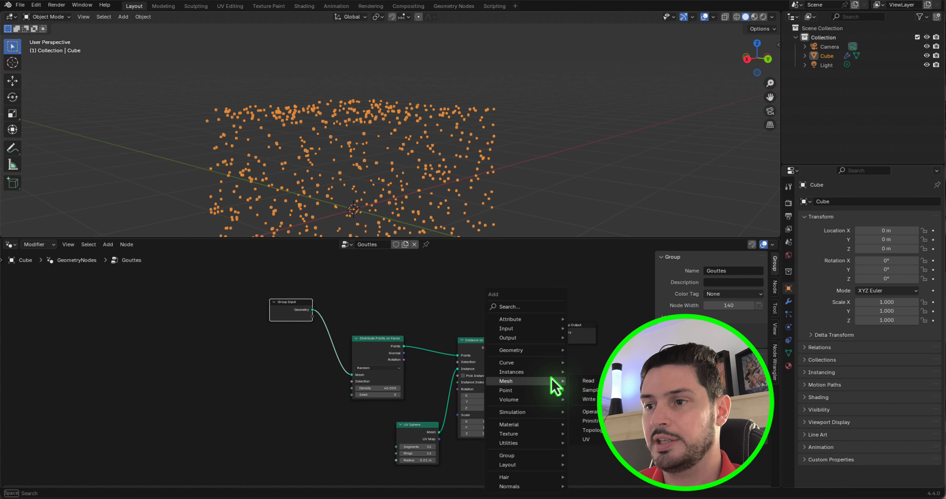
type("join")
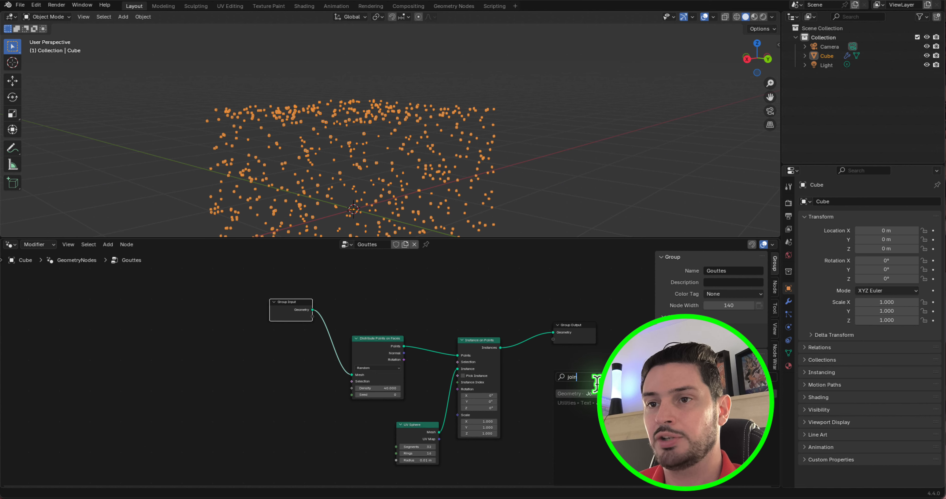
key("Return")
left_click(522, 323)
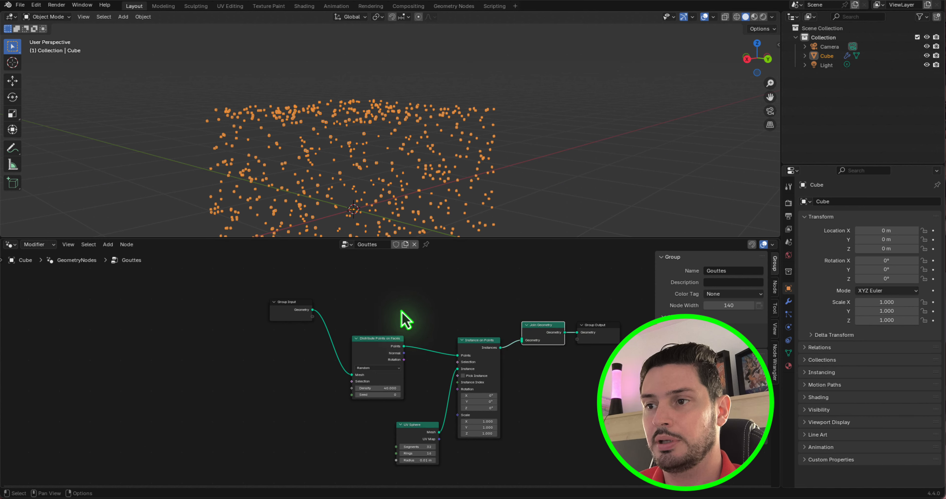
Step: Connect Group Input's Geometry output to Join Geometry and check the droplets on the cube's faces
scroll(292, 309, "up", 2)
left_click_drag(290, 310, 575, 351)
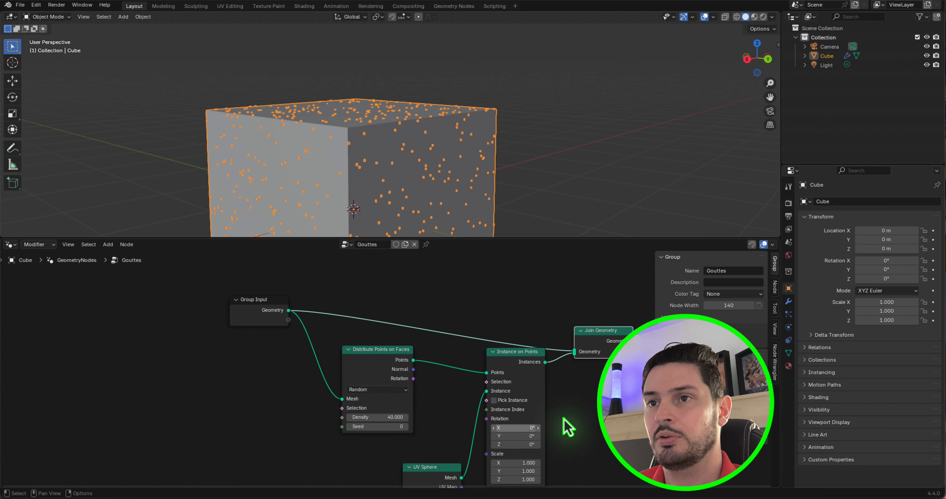
scroll(349, 173, "up", 2)
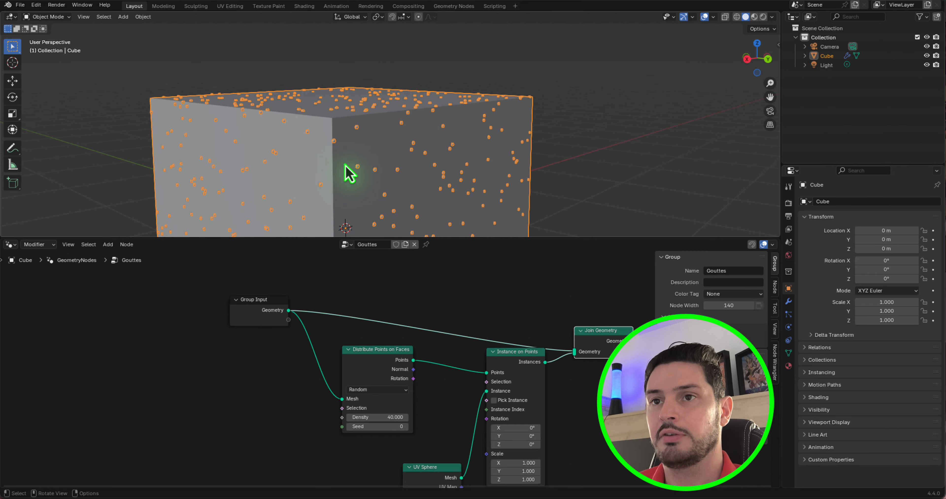
middle_click_drag(375, 173, 326, 171)
scroll(315, 169, "up", 7)
scroll(185, 336, "down", 9)
scroll(316, 383, "up", 9)
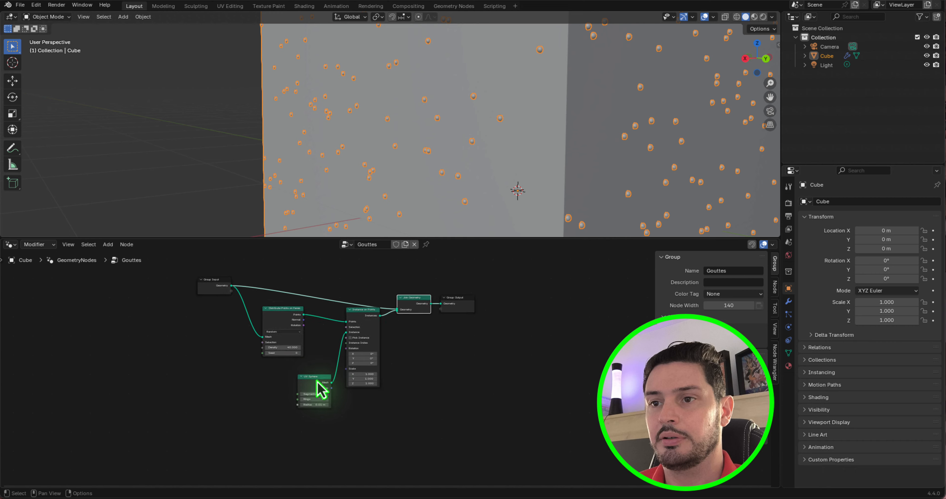
Step: Move the UV Sphere node farther away from Instance on Points to free space beside the Scale input
scroll(319, 396, "up", 2)
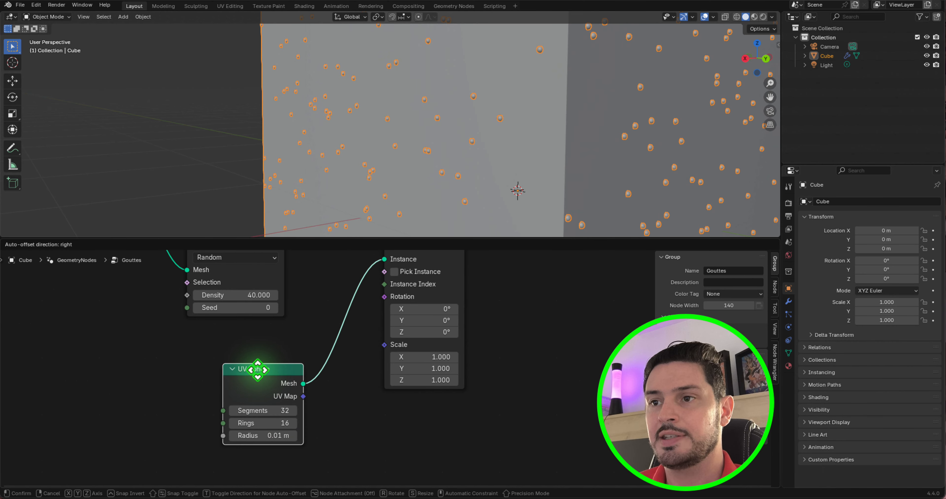
scroll(460, 358, "down", 4)
scroll(445, 290, "up", 3)
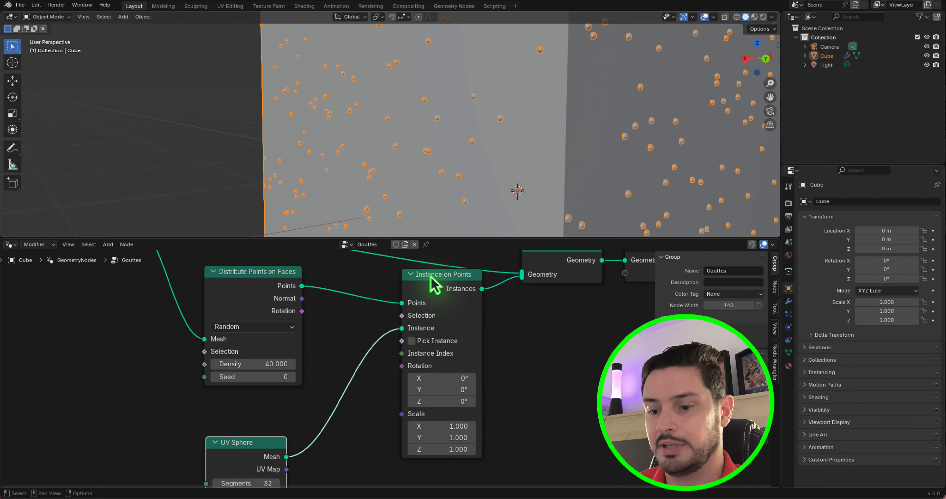
scroll(449, 436, "down", 3)
scroll(419, 358, "up", 3)
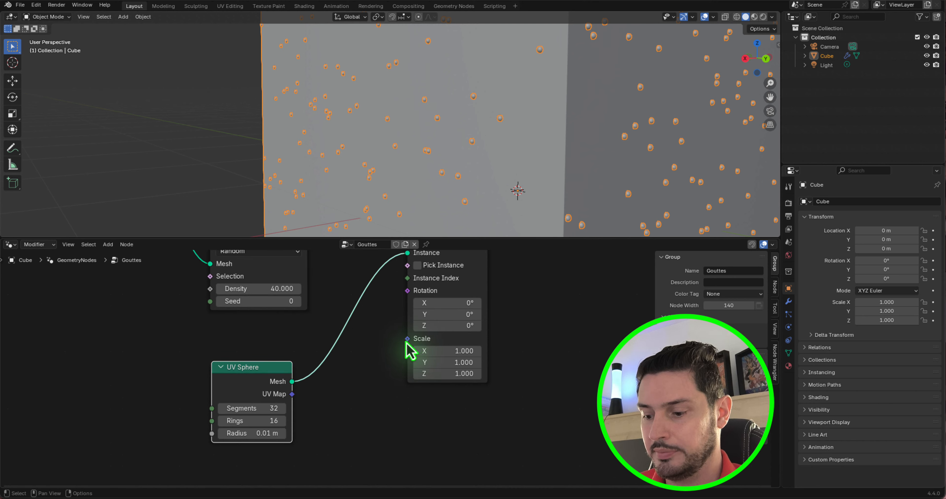
Step: Add a Random Value node below Instance on Points, beside the UV Sphere node
key("shift+a")
type("r")
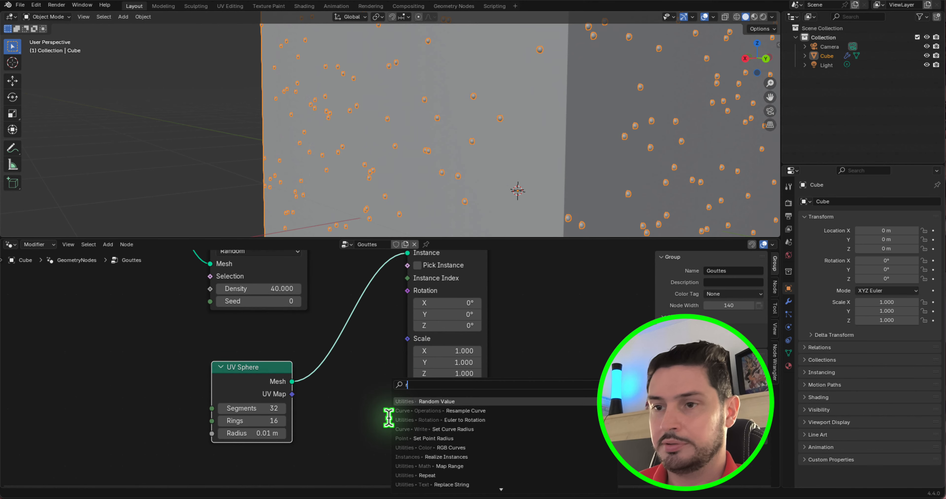
type("ando")
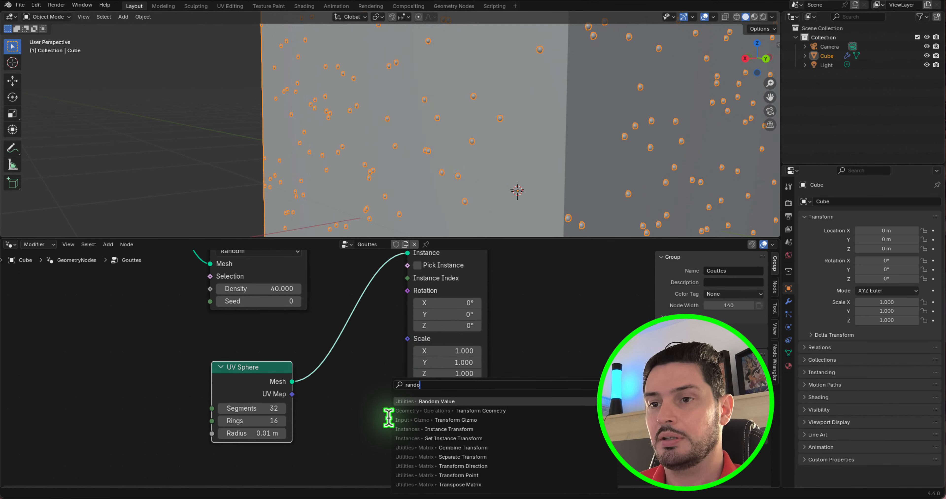
type("m")
left_click(440, 401)
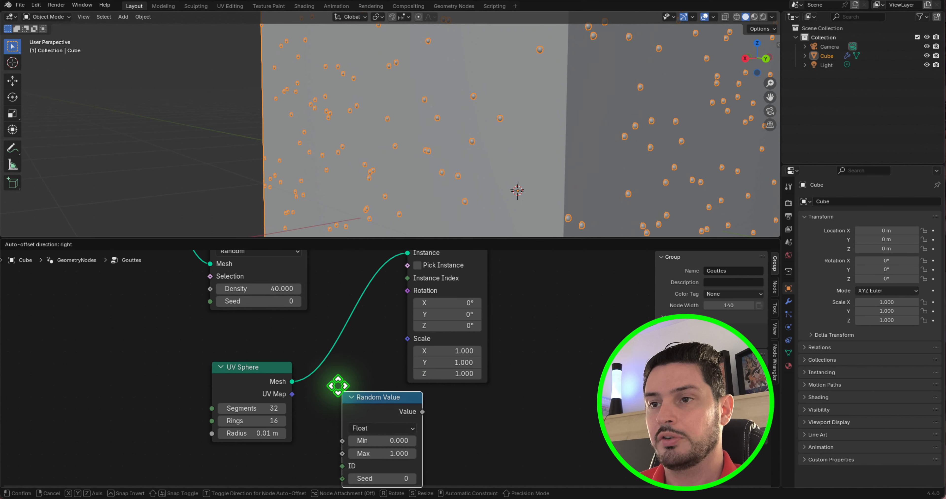
left_click(332, 386)
Step: Connect Random Value's Value output to the Scale input of Instance on Points and check the droplet sizes
scroll(393, 414, "up", 1)
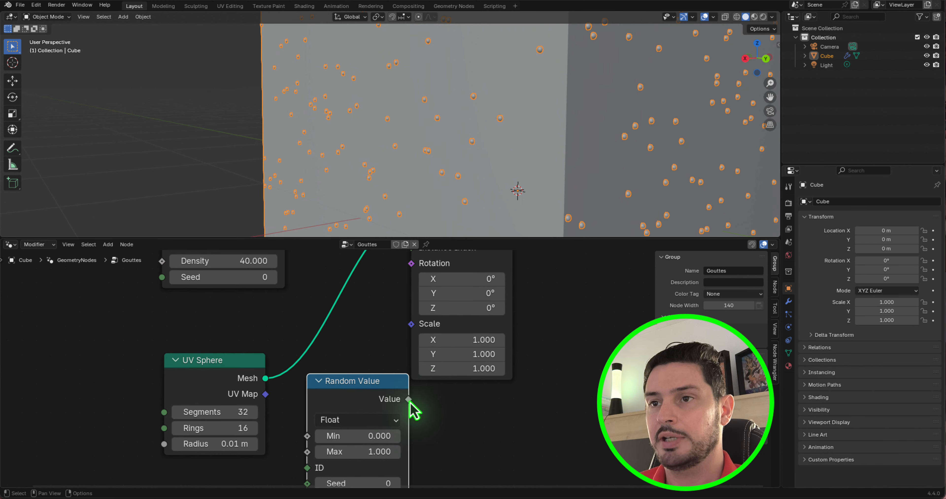
left_click_drag(410, 400, 412, 323)
scroll(378, 413, "down", 3)
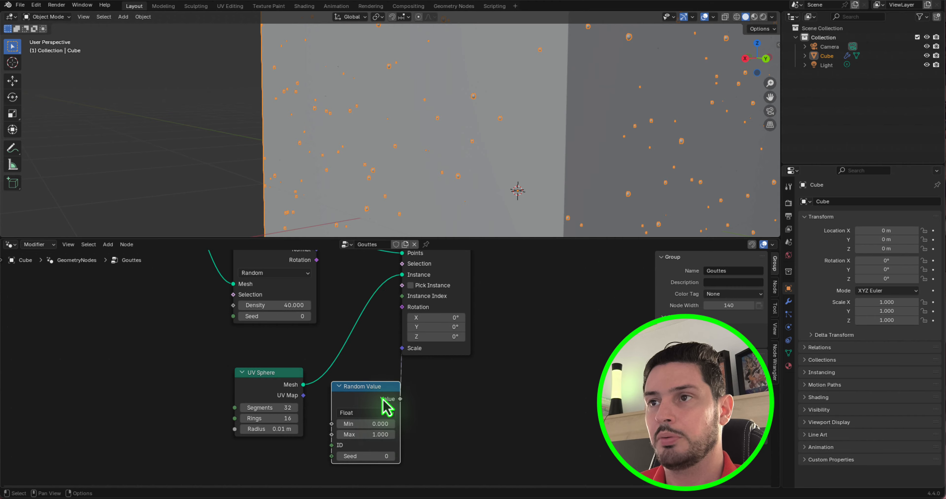
scroll(442, 198, "down", 4)
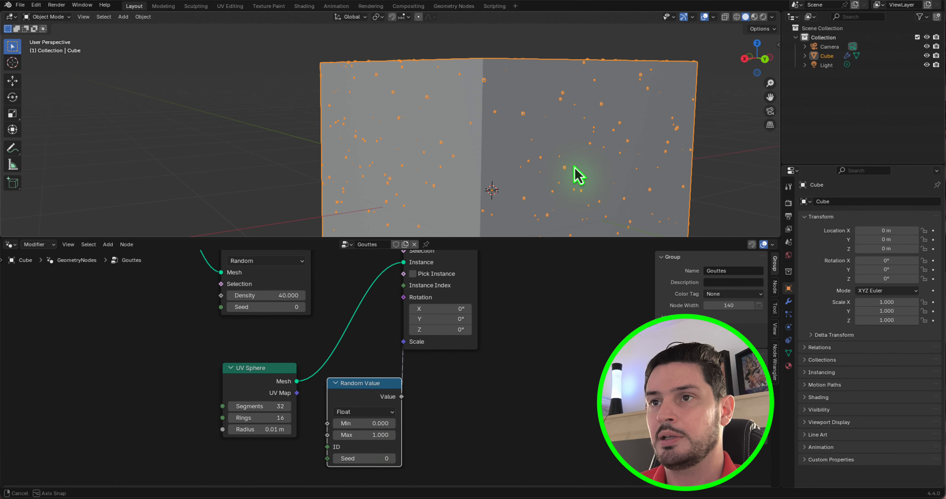
scroll(545, 124, "up", 2)
middle_click_drag(454, 121, 412, 150)
Step: Move the UV Sphere node away from Random Value, widening the gap before Instance on Points
left_click_drag(254, 370, 161, 400)
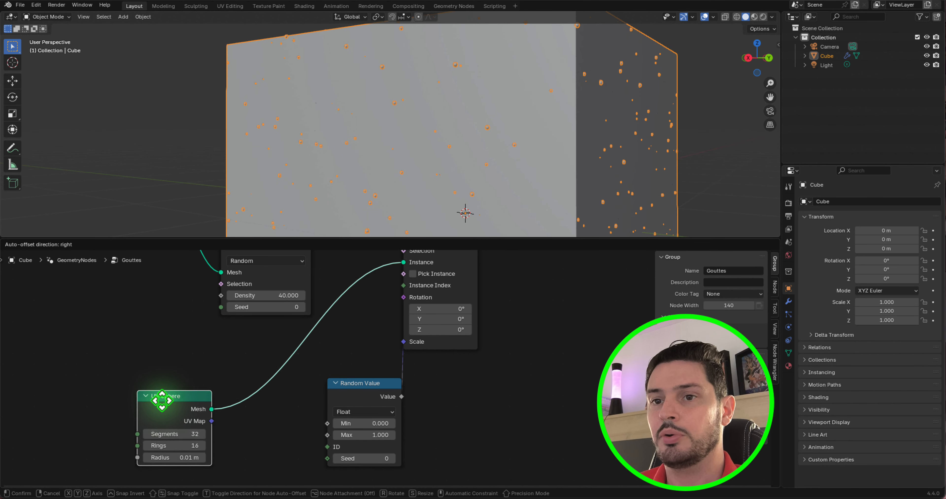
scroll(291, 169, "up", 6)
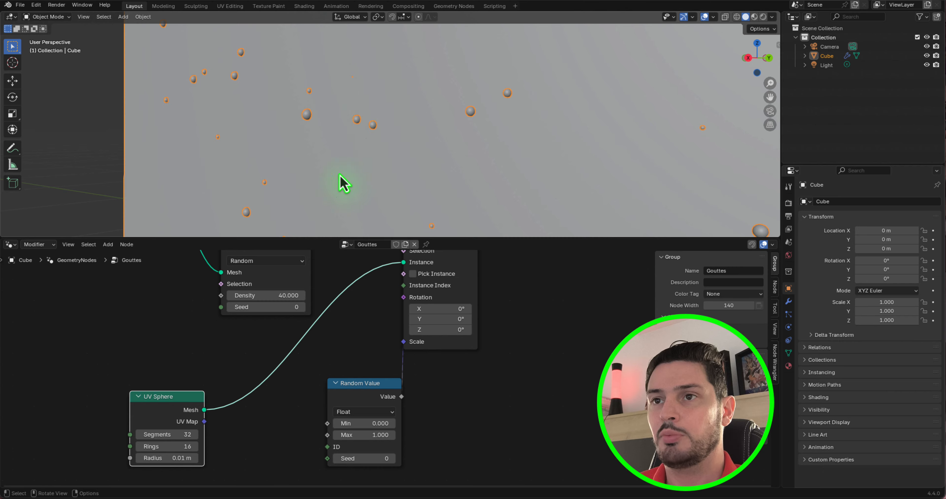
left_click_drag(152, 401, 102, 412)
Step: Insert a Transform Geometry node on the link between UV Sphere and Instance on Points
middle_click_drag(376, 161, 336, 152)
key("shift+a")
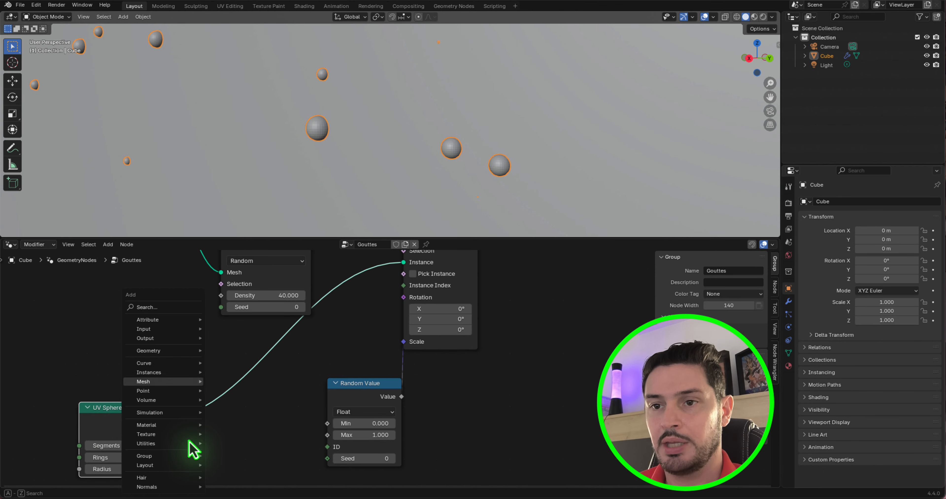
type("tra")
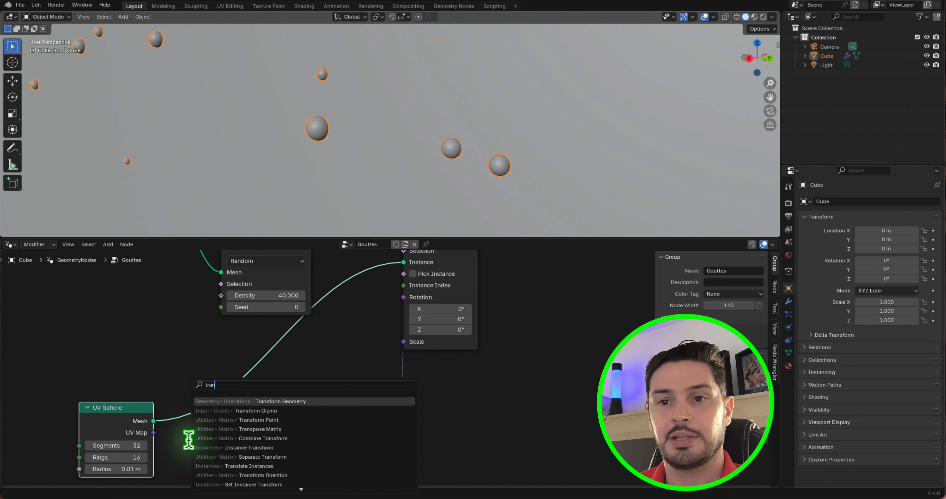
type("n")
left_click(300, 402)
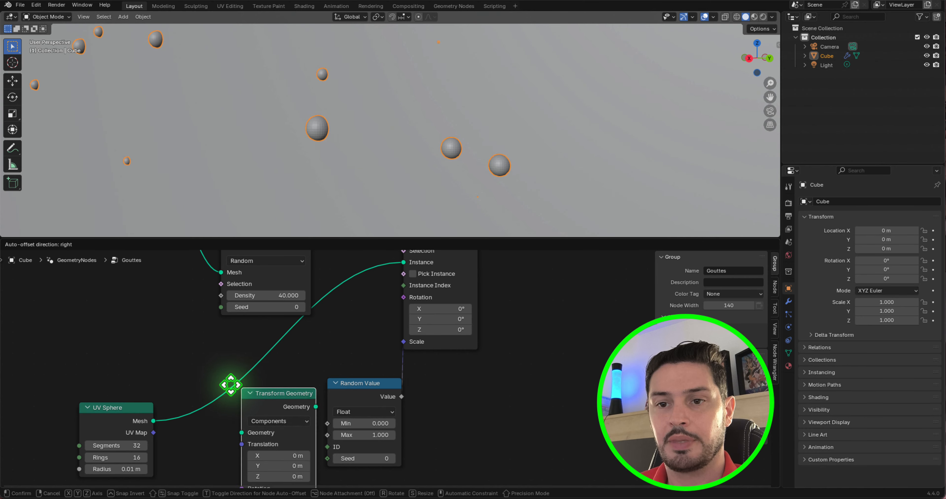
left_click(182, 376)
Step: Set Transform Geometry's Z scale to 1.2 and inspect the stretched droplets on the cube
scroll(92, 421, "down", 5)
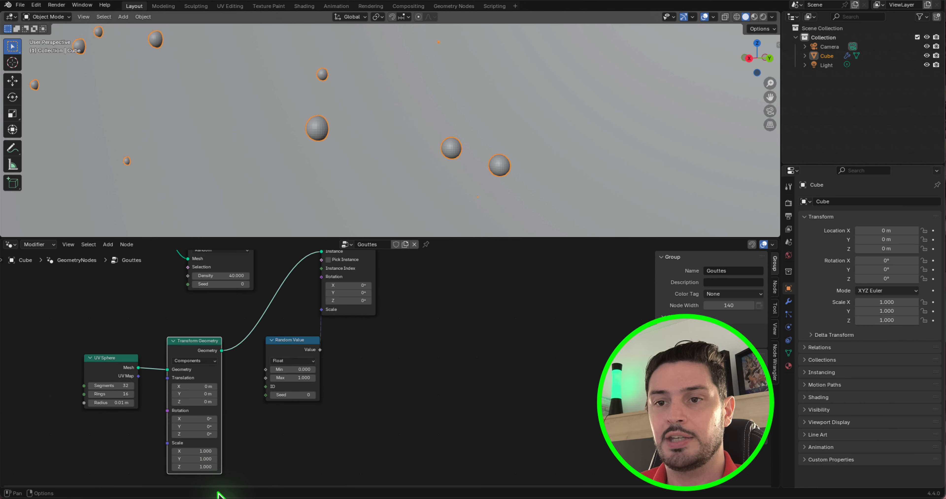
scroll(211, 488, "up", 4)
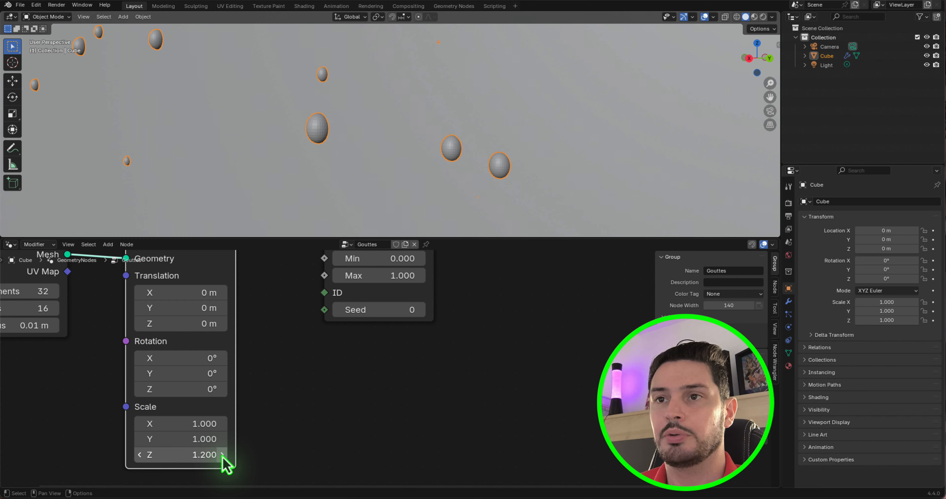
left_click(223, 456)
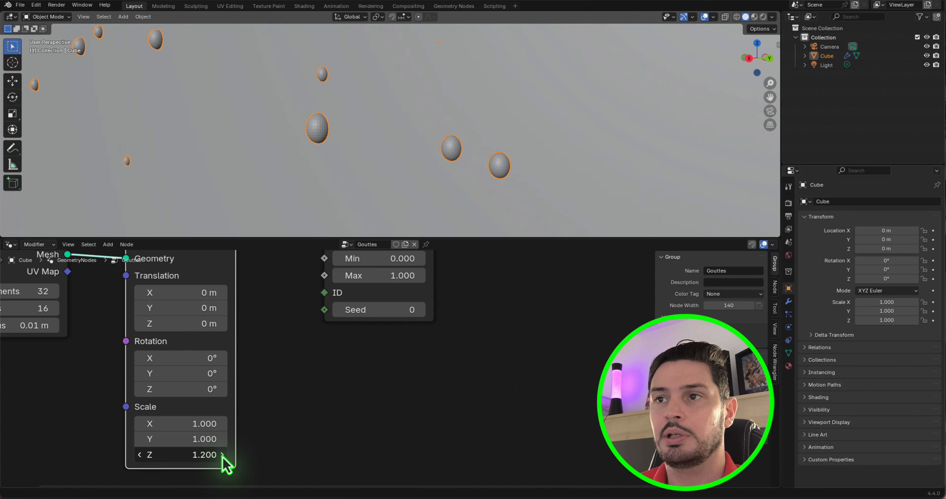
left_click(140, 457)
scroll(377, 178, "down", 6)
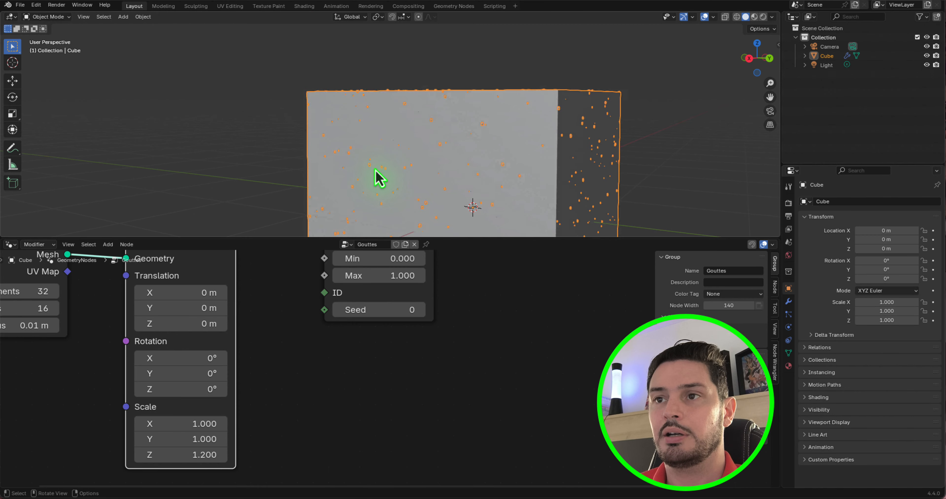
middle_click_drag(376, 178, 371, 169)
scroll(371, 169, "up", 2)
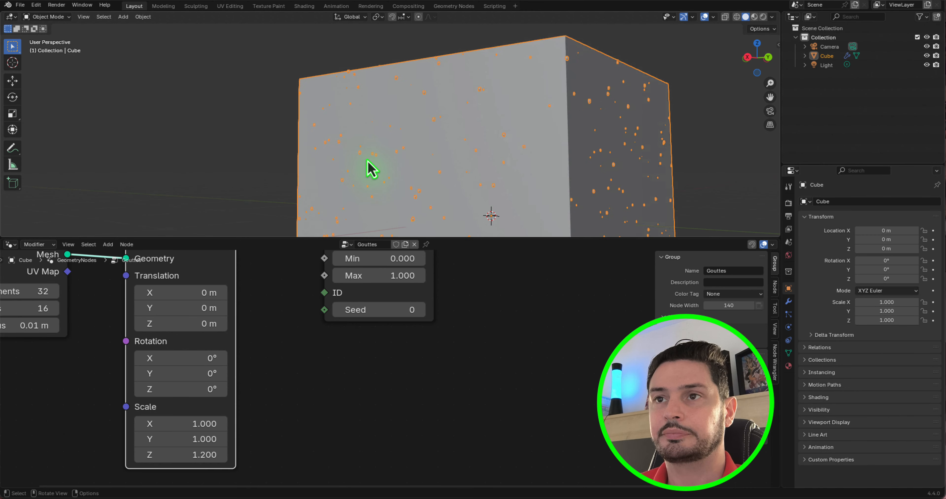
scroll(371, 169, "up", 10)
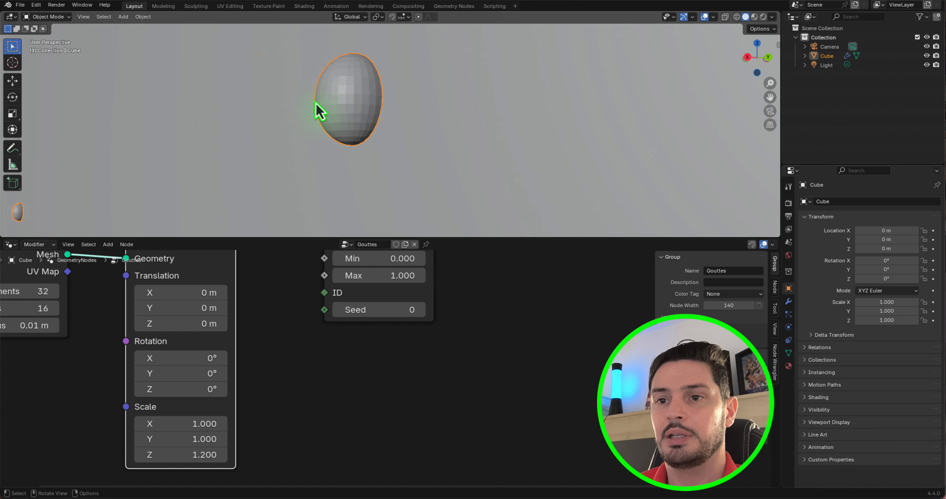
Step: Move the UV Sphere and Transform Geometry nodes together away from Random Value to free space for more nodes
scroll(271, 401, "down", 8)
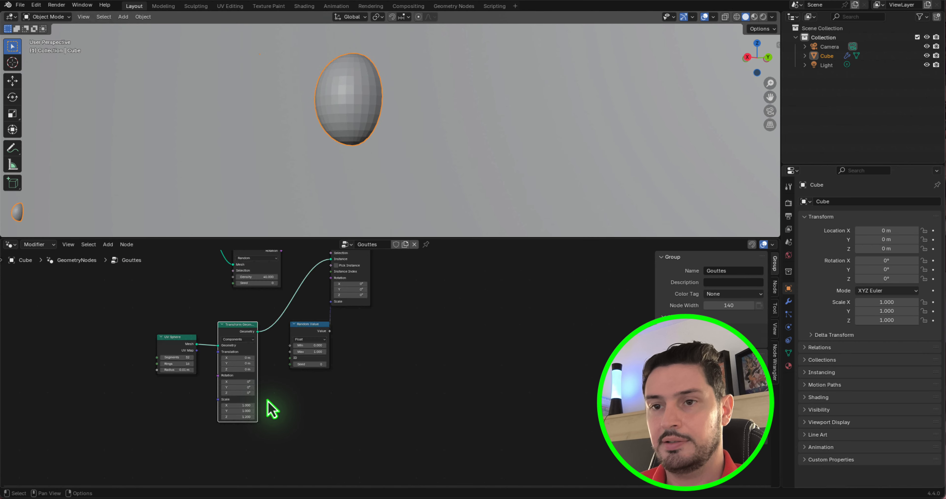
left_click_drag(207, 379, 253, 408)
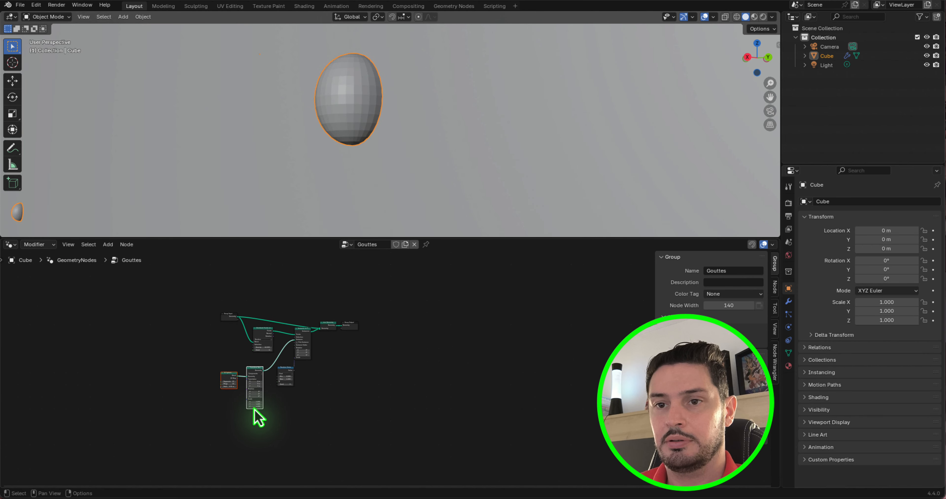
key("g")
left_click(202, 418)
Step: Insert a Set Shade Smooth node on the link between Transform Geometry and Instance on Points
scroll(231, 384, "up", 4)
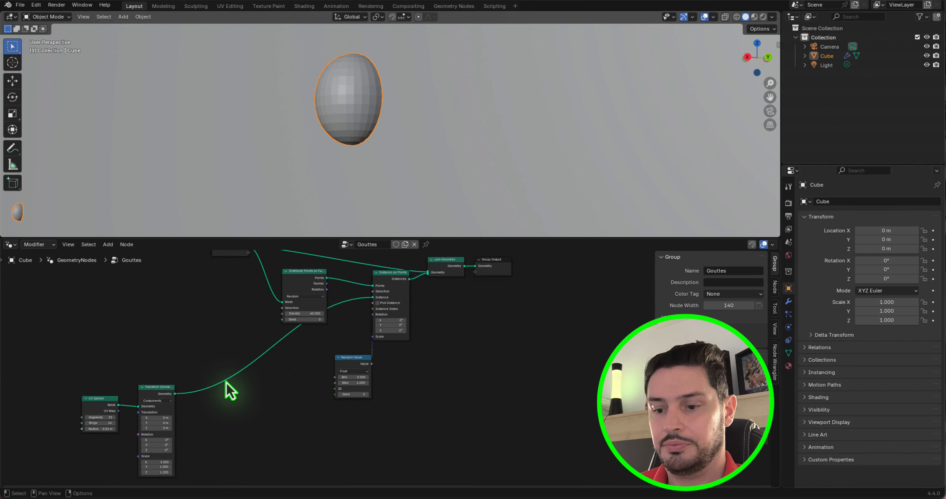
scroll(218, 412, "up", 2)
scroll(247, 416, "down", 2)
scroll(232, 401, "up", 4)
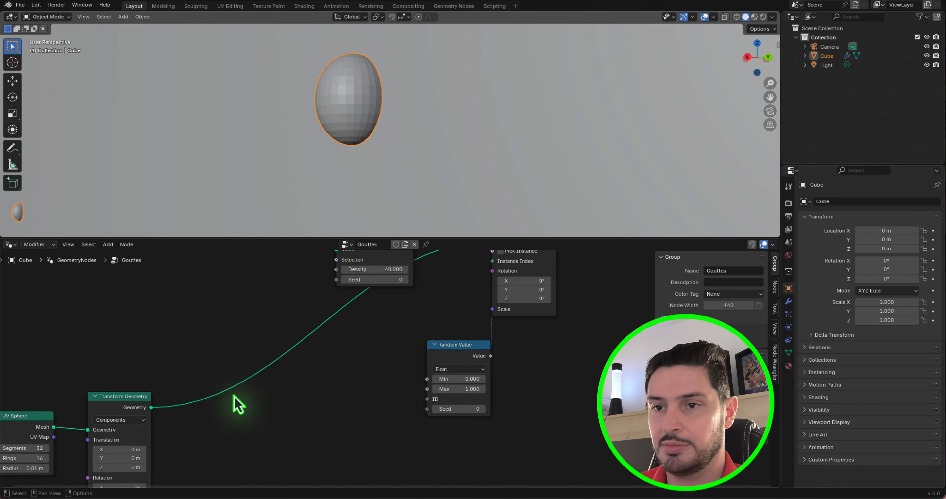
key("shift+a")
type("s")
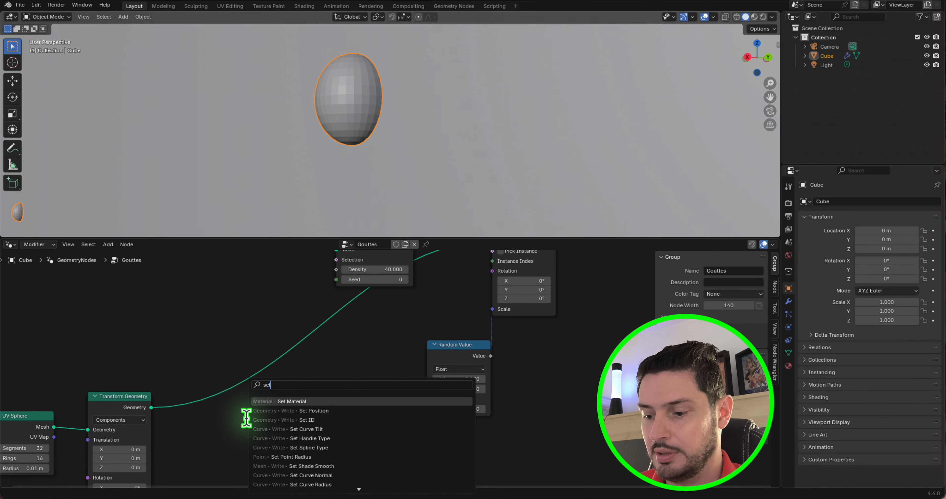
type("et")
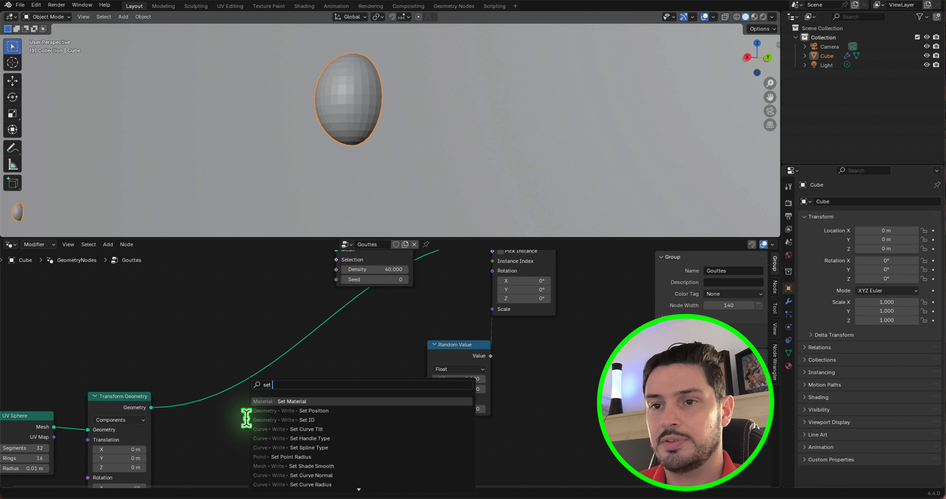
type(" shade")
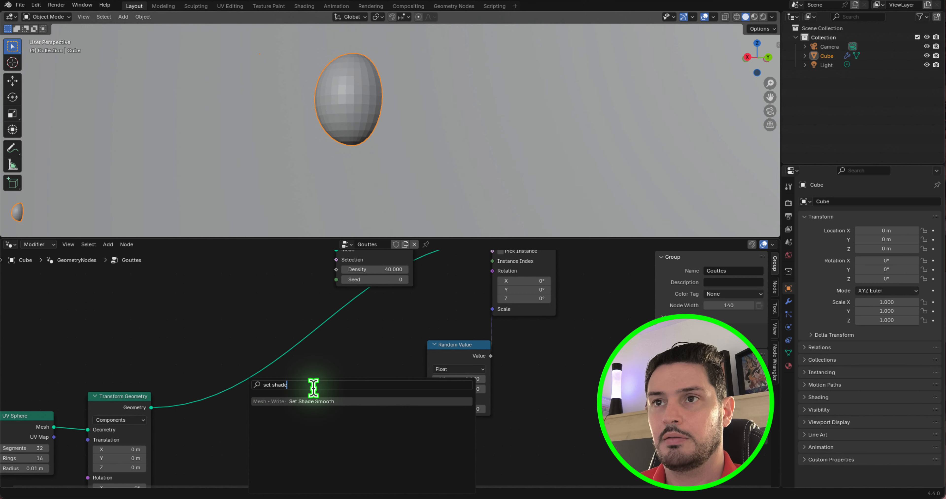
left_click(309, 400)
left_click(201, 374)
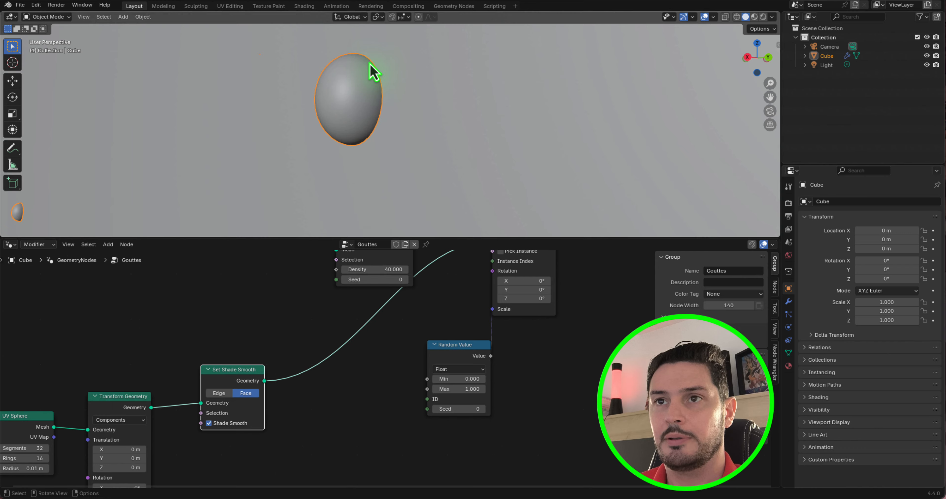
Step: Examine a smooth-shaded droplet up close, checking its surface and the roundness of its outline
scroll(368, 66, "down", 4)
scroll(361, 70, "up", 1)
scroll(272, 141, "up", 6)
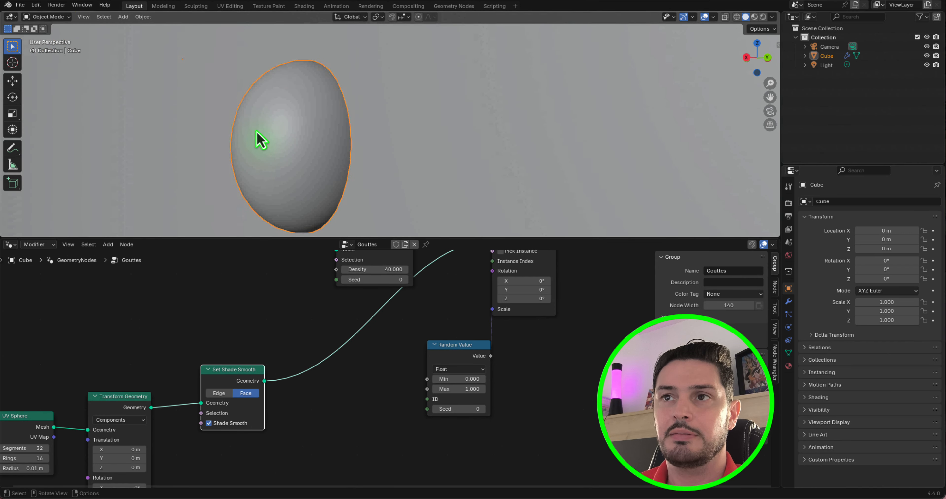
scroll(259, 140, "up", 3)
scroll(246, 103, "down", 2)
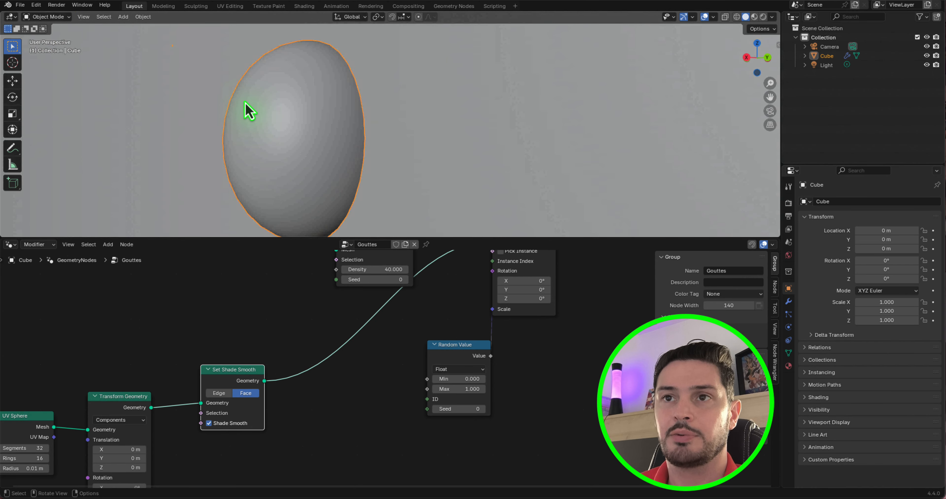
scroll(250, 110, "down", 8)
scroll(250, 111, "up", 5)
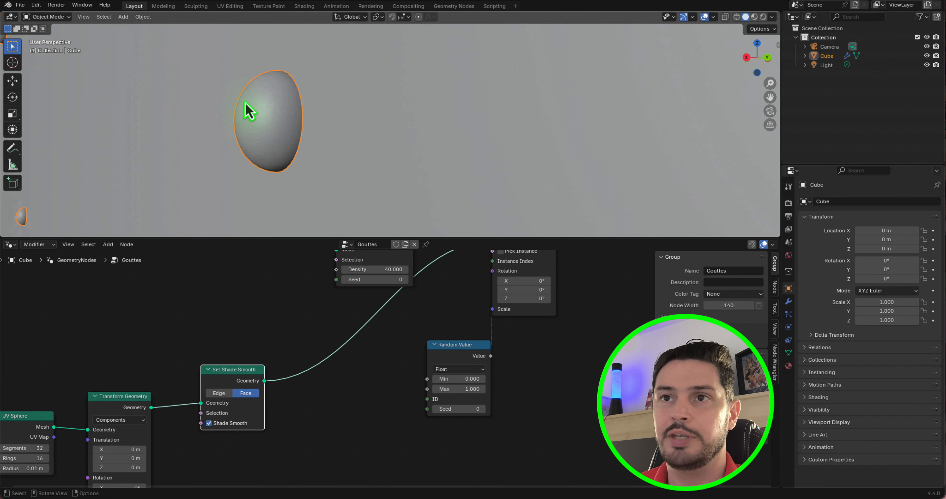
scroll(249, 111, "up", 3)
scroll(210, 118, "up", 2)
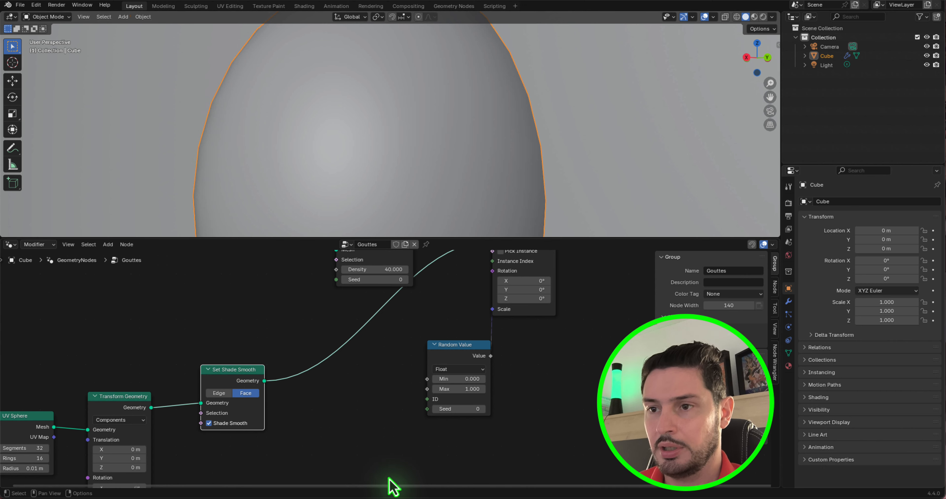
Step: Insert a Subdivision Surface node between Set Shade Smooth and Instance on Points, with Level set to 2
key("shift+a")
type("sub")
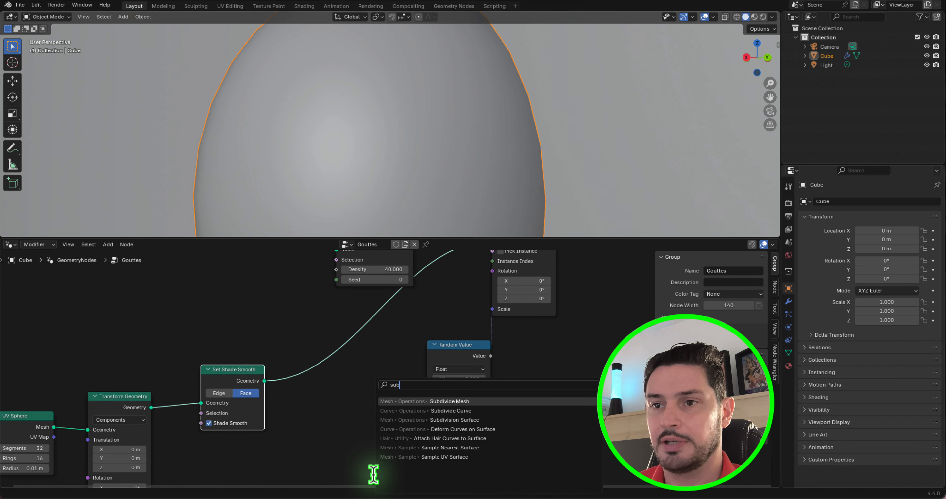
left_click(459, 420)
left_click(296, 345)
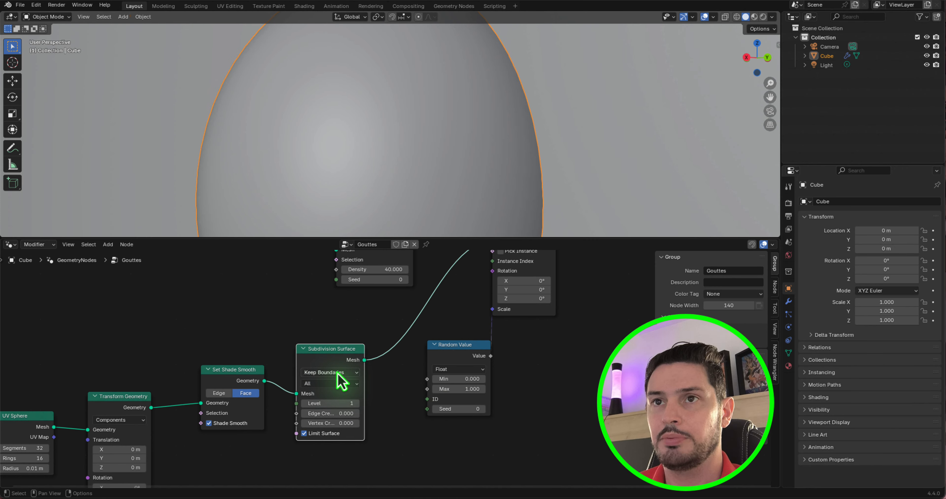
left_click(356, 403)
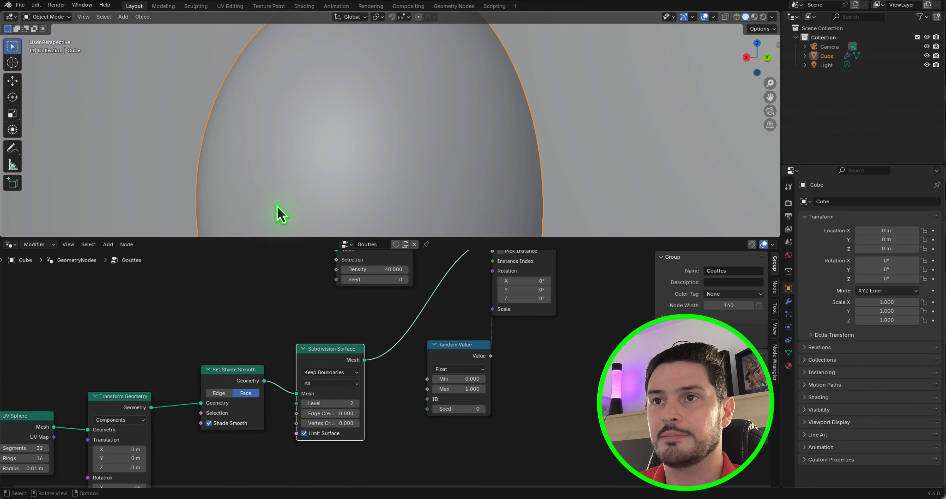
Step: Examine the subdivided droplets up close and their distribution over the cube's faces from several angles
scroll(272, 206, "down", 5)
scroll(221, 147, "up", 4)
scroll(321, 88, "up", 2)
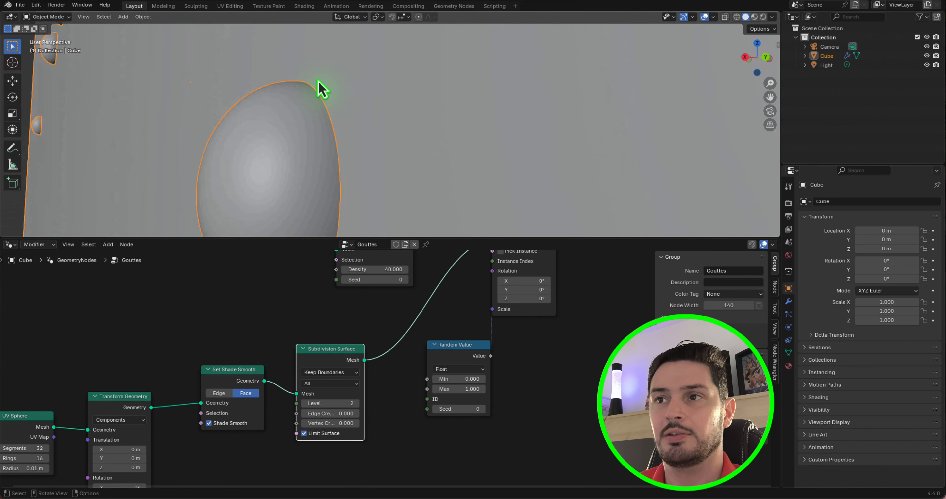
scroll(312, 101, "down", 7)
scroll(312, 102, "down", 5)
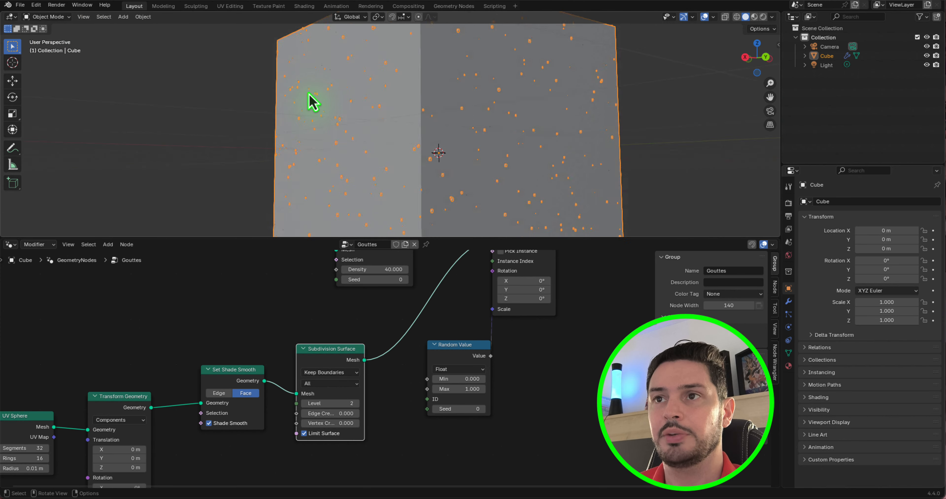
scroll(325, 116, "down", 3)
scroll(358, 48, "up", 5)
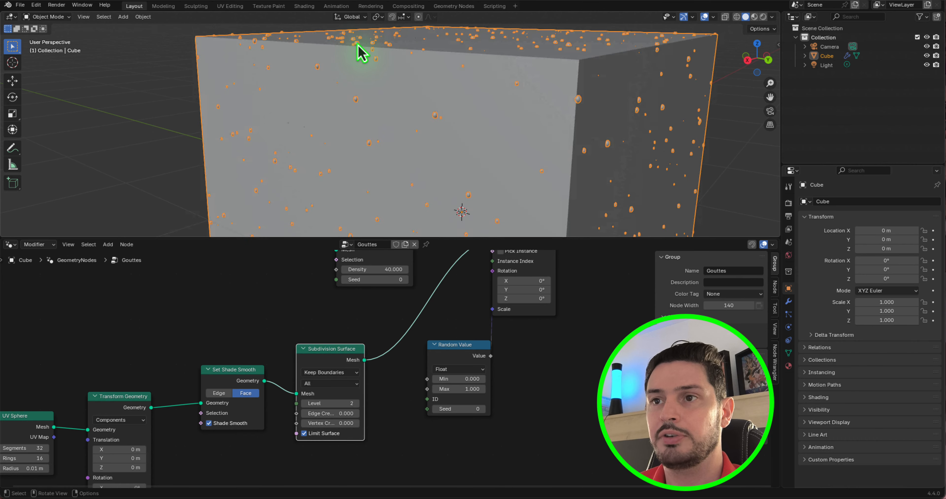
scroll(369, 99, "down", 4)
middle_click_drag(390, 132, 404, 173)
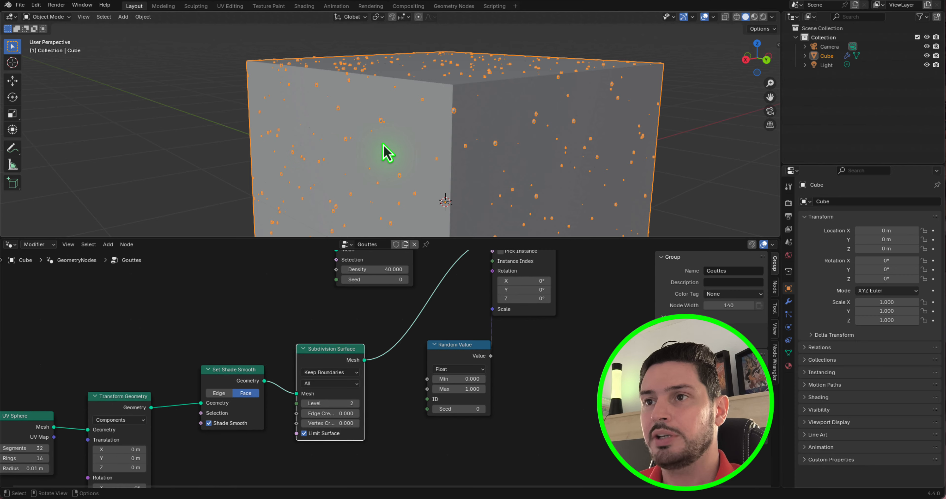
scroll(386, 151, "down", 3)
mouse_move(414, 114)
middle_mouse_down()
mouse_move(393, 106)
mouse_move(391, 131)
mouse_move(408, 129)
middle_mouse_up()
scroll(409, 130, "up", 3)
Step: Move the Group Output and Join Geometry nodes farther from Instance on Points to make room between them
scroll(233, 405, "down", 12)
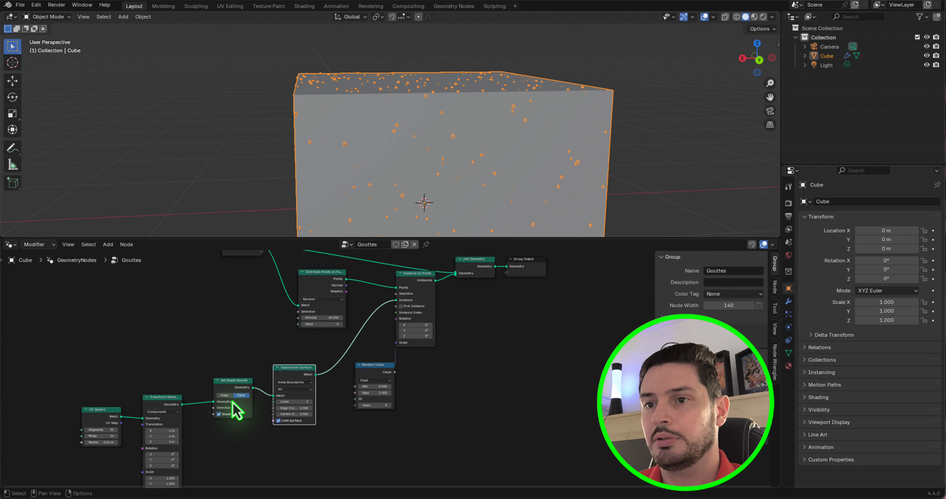
scroll(386, 344, "up", 4)
scroll(406, 319, "up", 5)
scroll(366, 415, "down", 6)
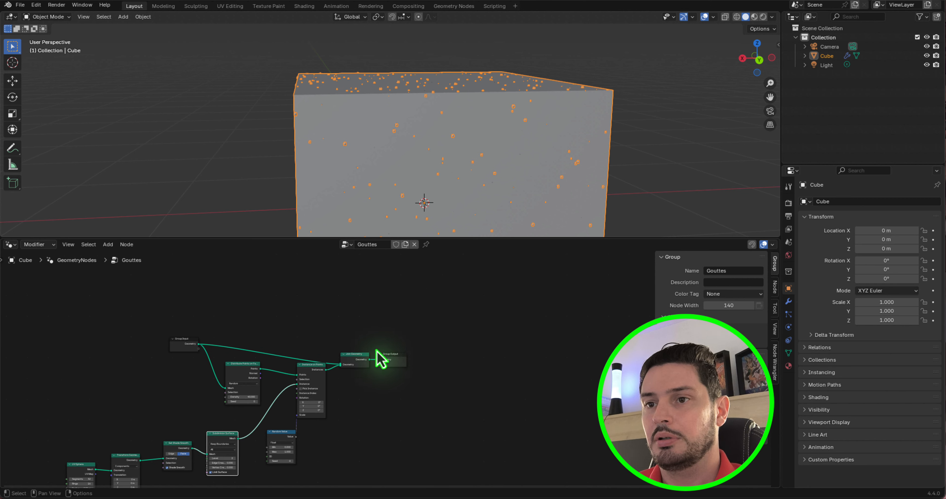
left_click_drag(357, 366, 490, 338)
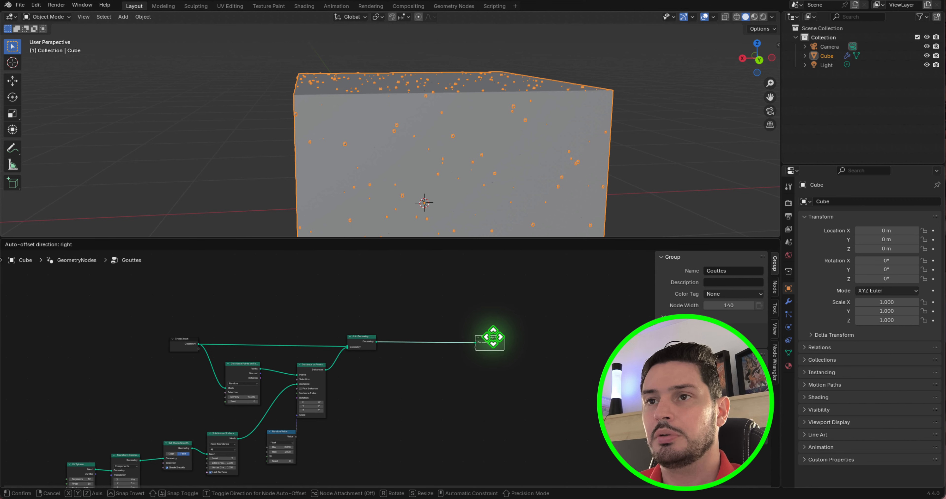
left_click_drag(376, 338, 426, 329)
Step: Insert a Set Material node between Instance on Points and Join Geometry
scroll(337, 180, "up", 5)
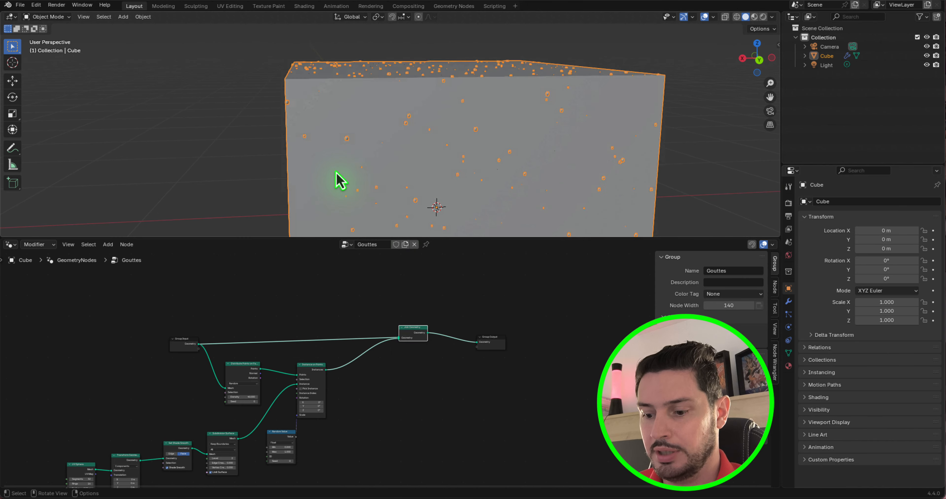
scroll(363, 341, "up", 4)
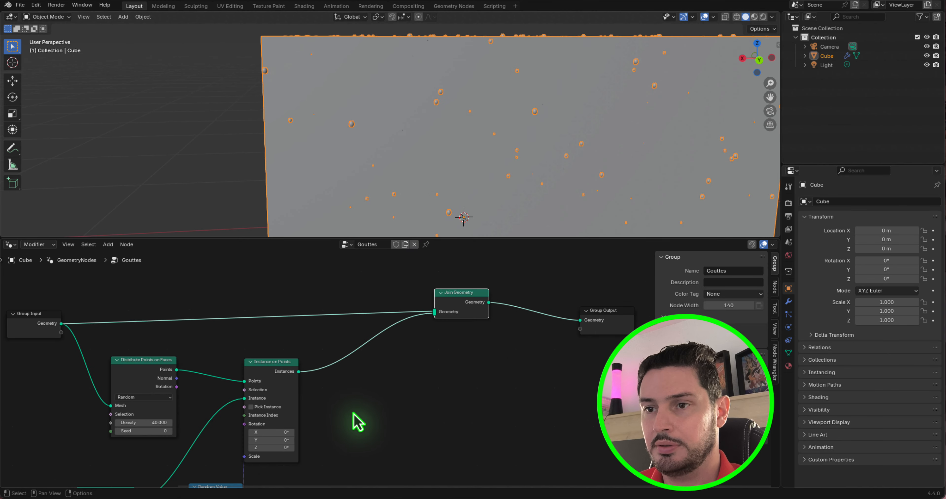
key("shift+a")
type("set")
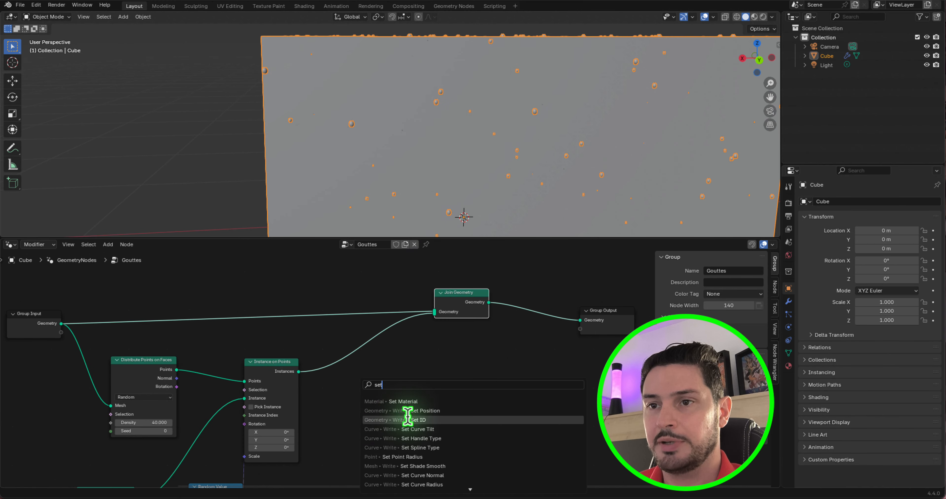
left_click(404, 401)
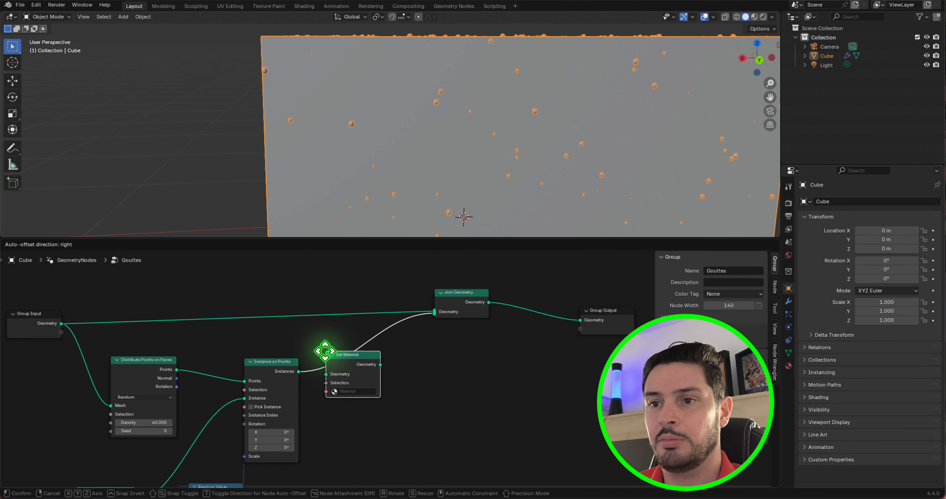
left_click(328, 355)
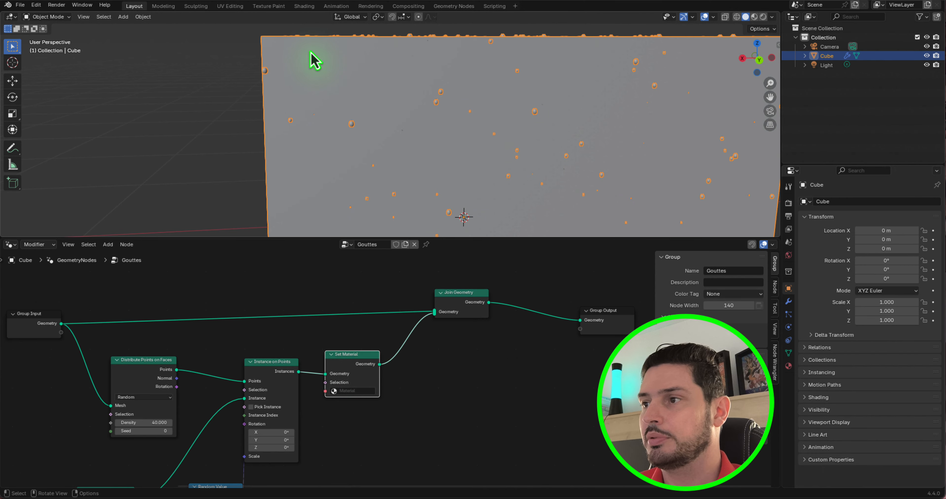
Step: Set the base color of the cube's existing material to red, hex E70D37FF, and show the viewport in Rendered shading
left_click(788, 365)
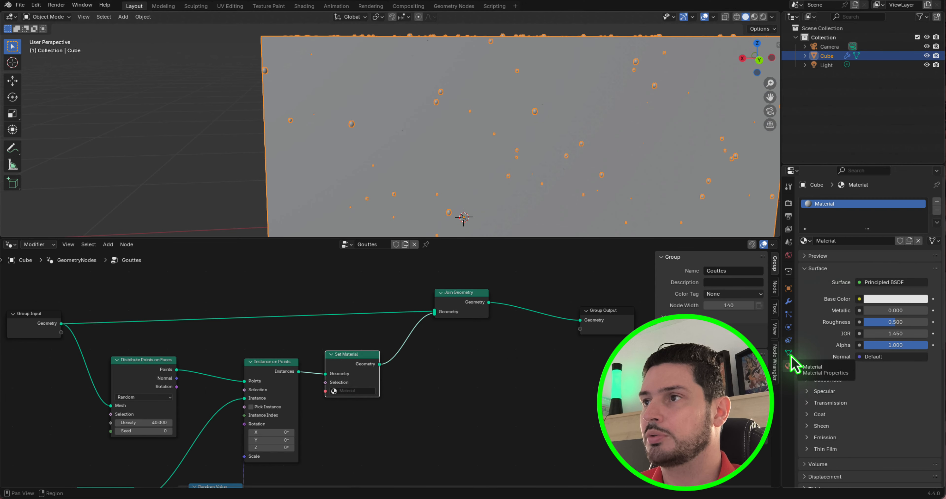
left_click(890, 299)
left_click(828, 220)
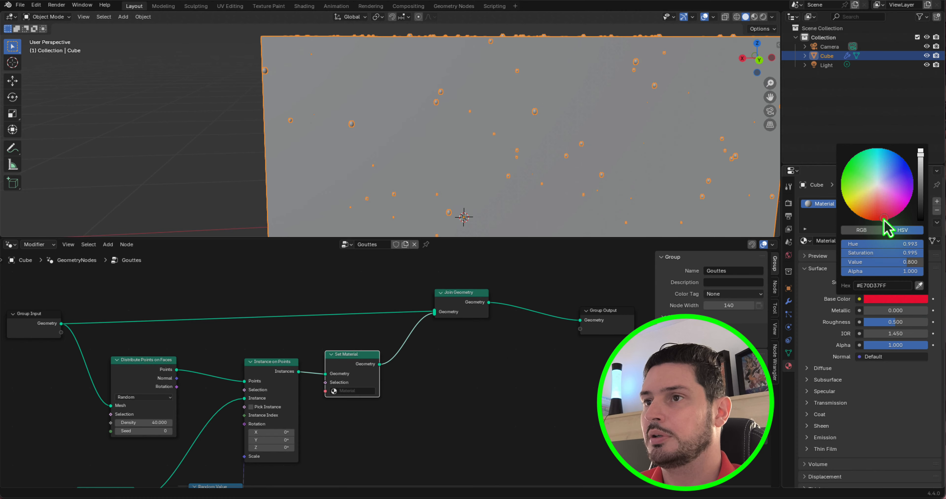
left_click(763, 16)
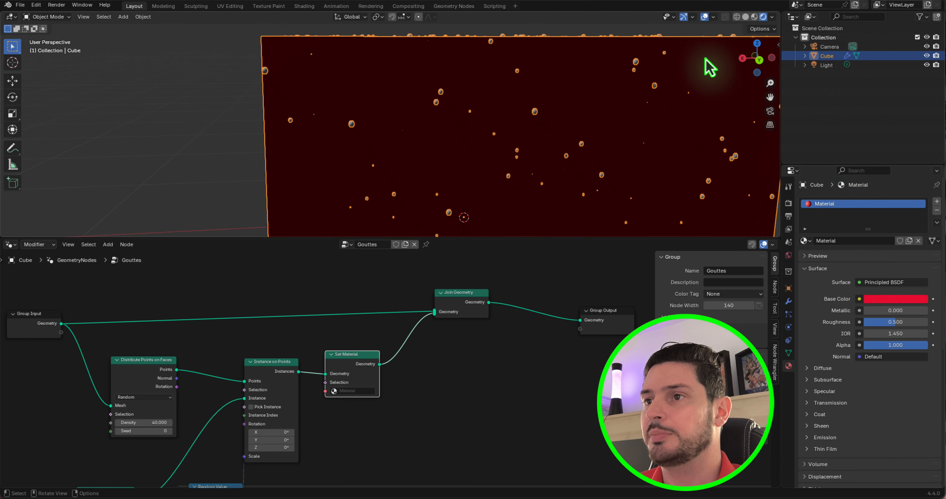
mouse_move(607, 88)
middle_mouse_down()
mouse_move(617, 122)
mouse_move(525, 136)
middle_mouse_up()
scroll(529, 142, "up", 5)
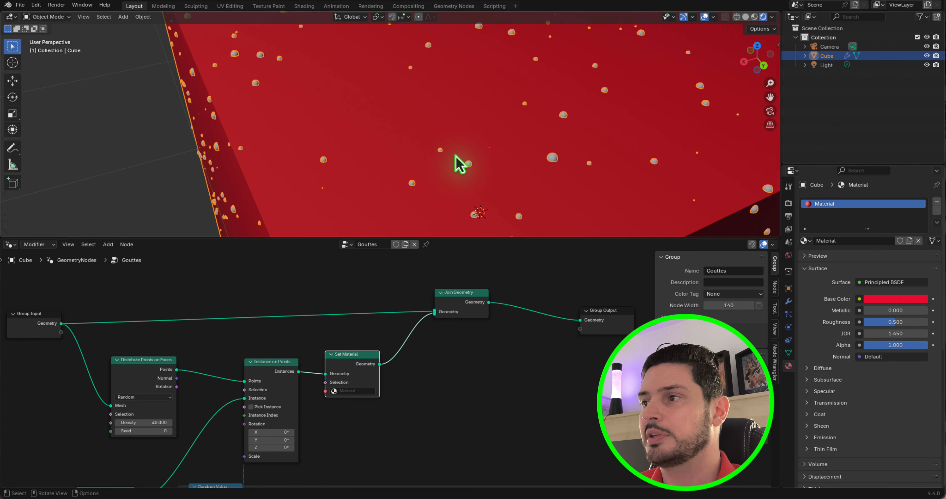
scroll(460, 162, "down", 3)
Step: Adjust the cube material's base color to a slightly softer, warmer red and compare it with the droplets up close
left_click(886, 299)
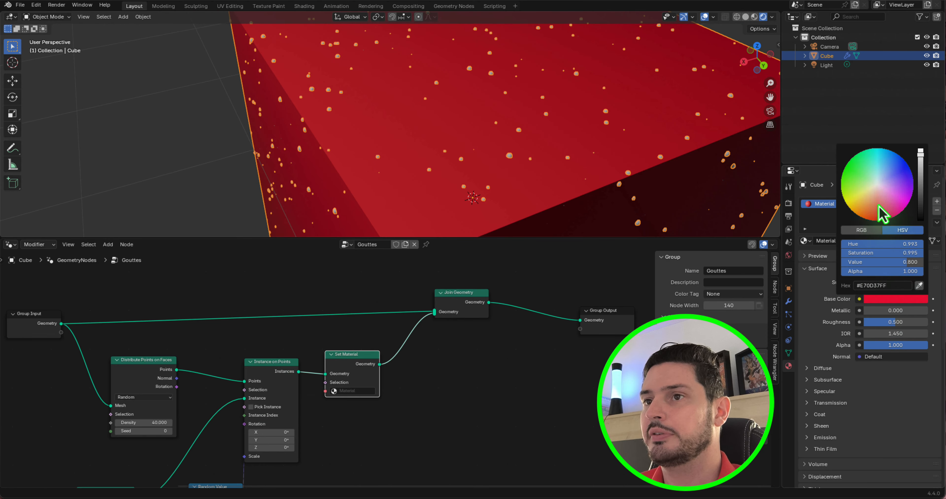
left_click(878, 199)
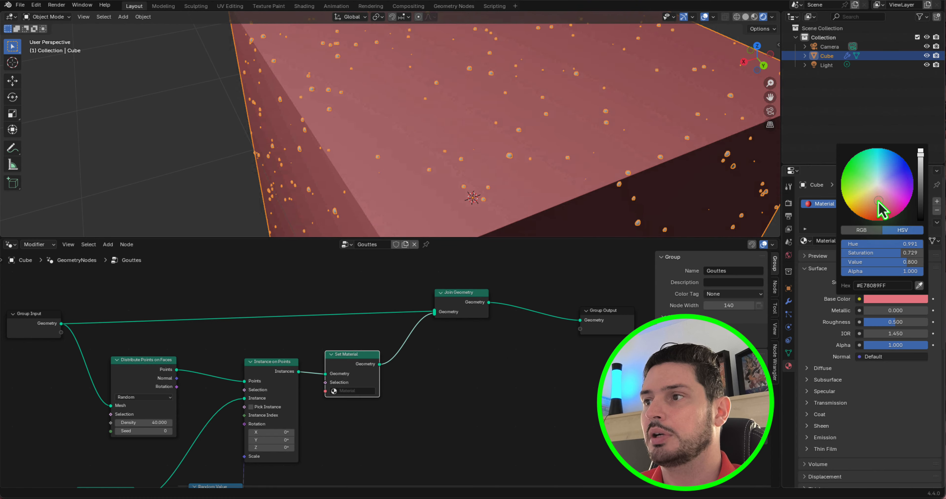
mouse_move(876, 202)
left_mouse_down()
mouse_move(881, 196)
mouse_move(881, 218)
left_mouse_up()
scroll(426, 192, "down", 3)
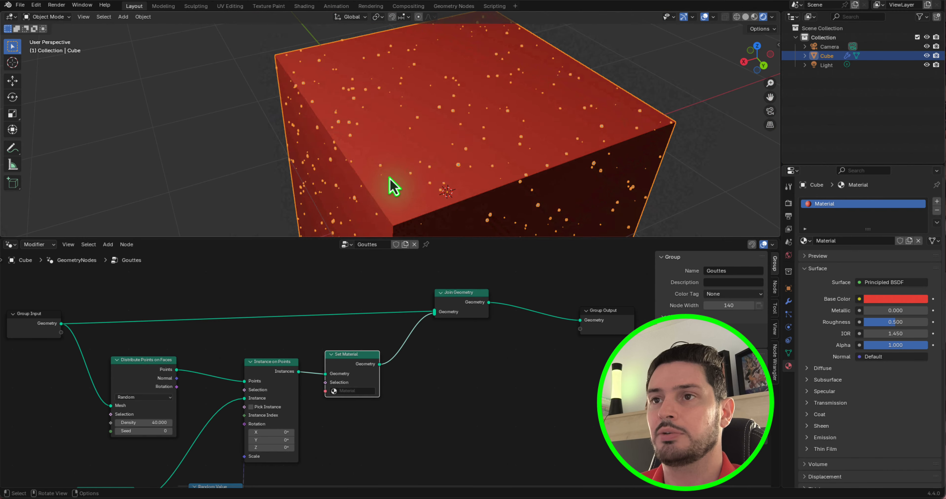
middle_click_drag(480, 163, 422, 125)
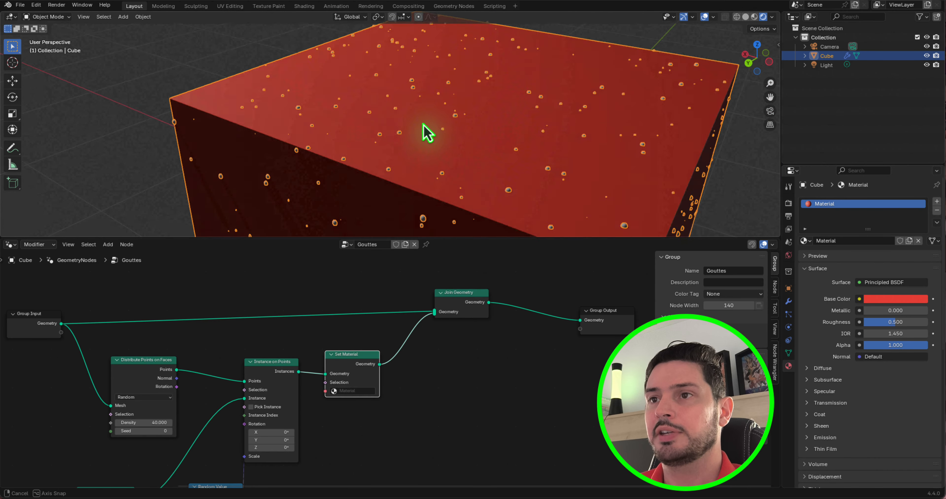
scroll(426, 133, "up", 10)
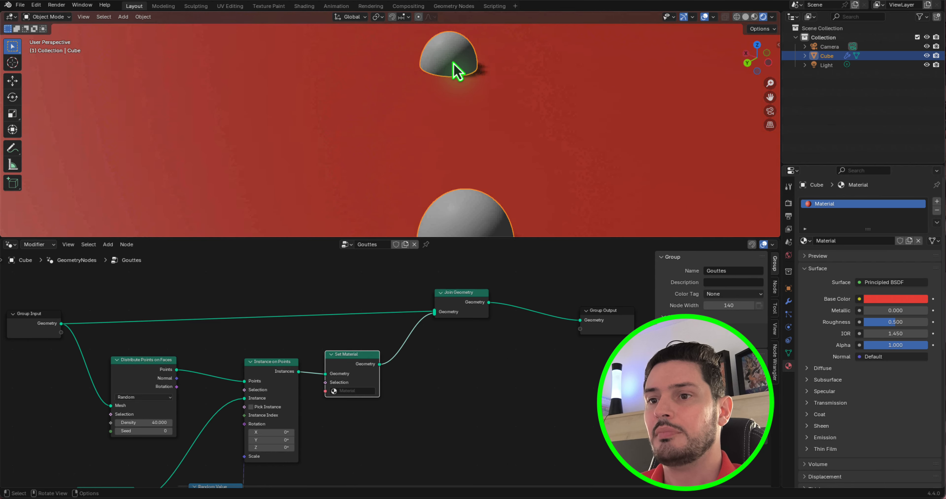
scroll(453, 68, "down", 10)
scroll(462, 68, "up", 6)
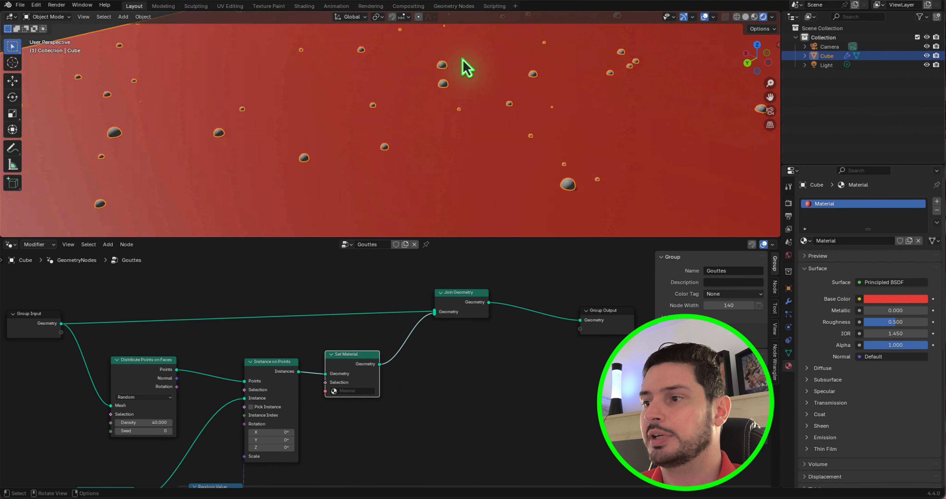
Step: Add a second material slot to the cube with a new material named Gouttes
scroll(353, 437, "up", 3)
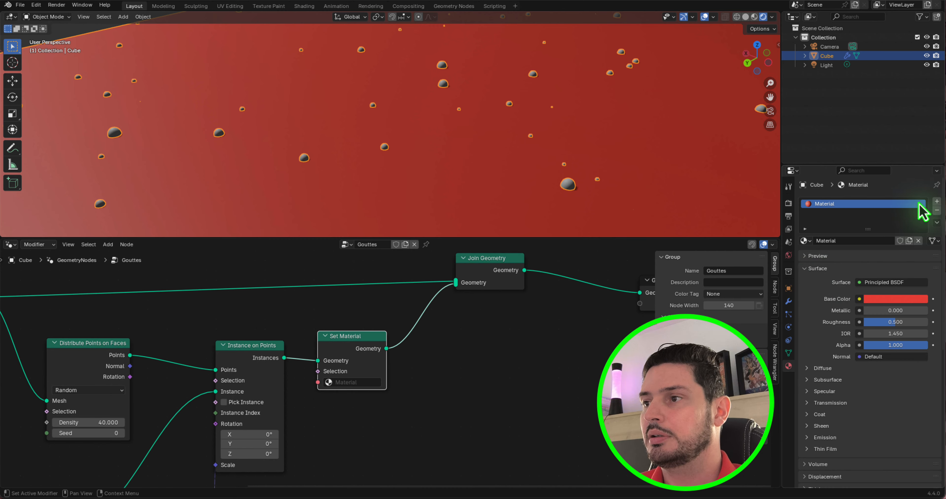
left_click(937, 201)
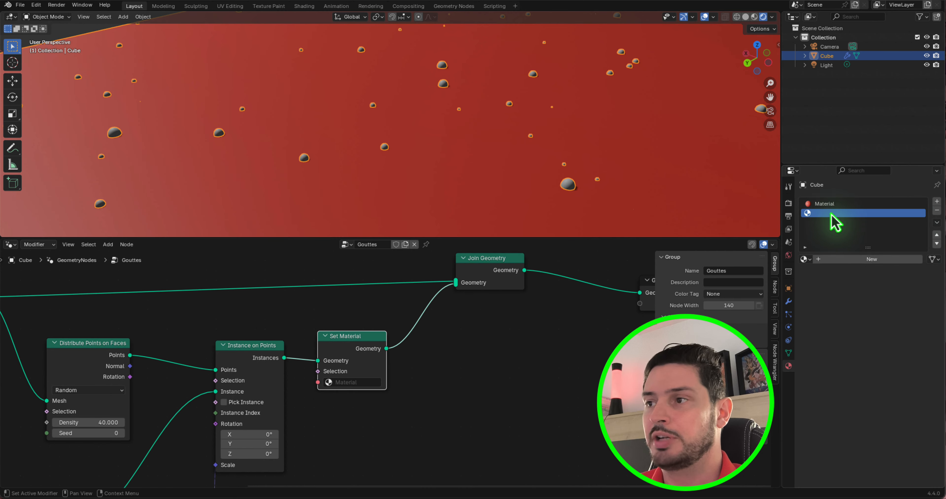
left_click(873, 260)
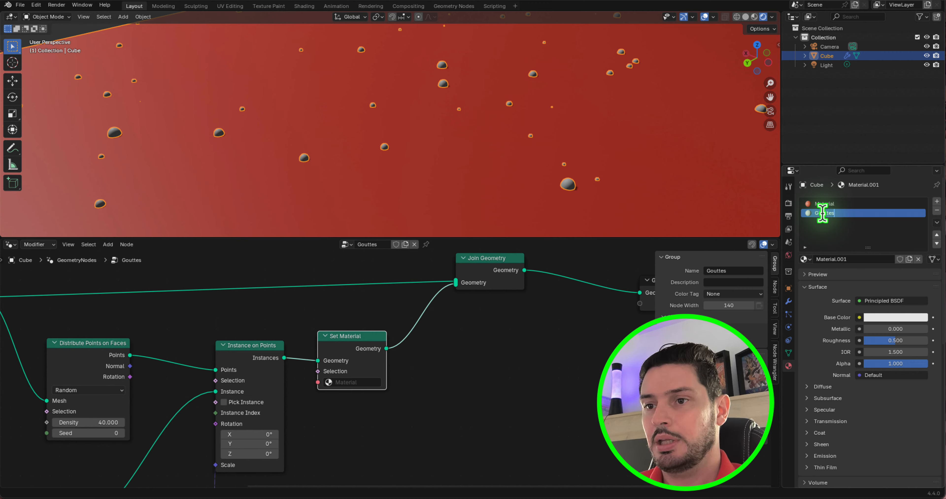
key("Return")
Step: Assign the Gouttes material in the Set Material node
scroll(538, 416, "down", 2)
scroll(428, 414, "up", 2)
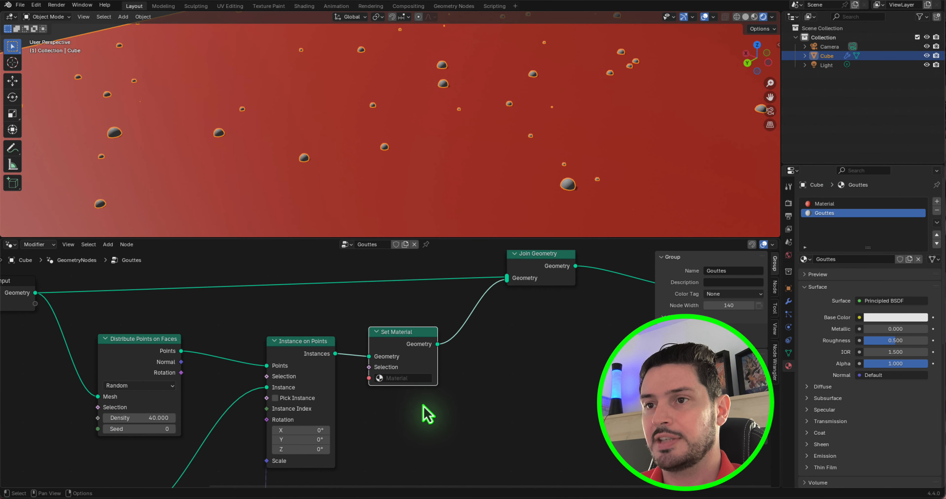
scroll(426, 414, "up", 3)
left_click(411, 391)
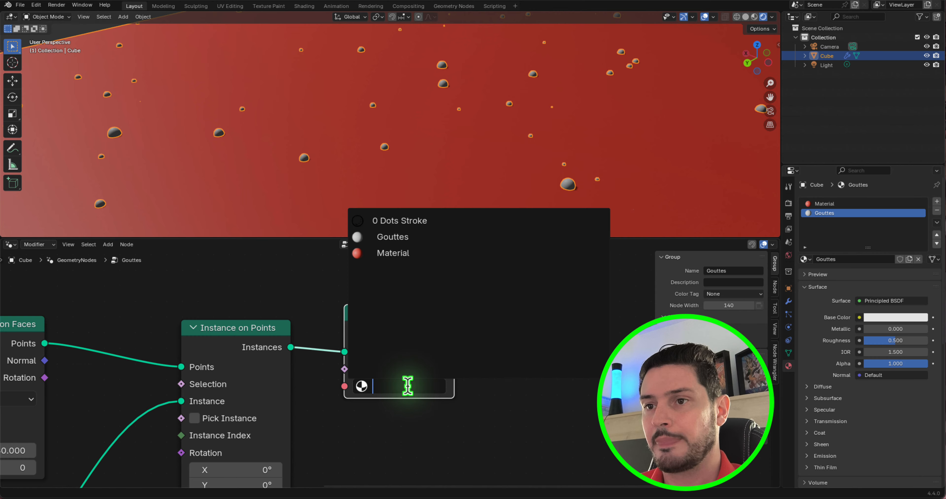
left_click(406, 237)
scroll(399, 332, "down", 6)
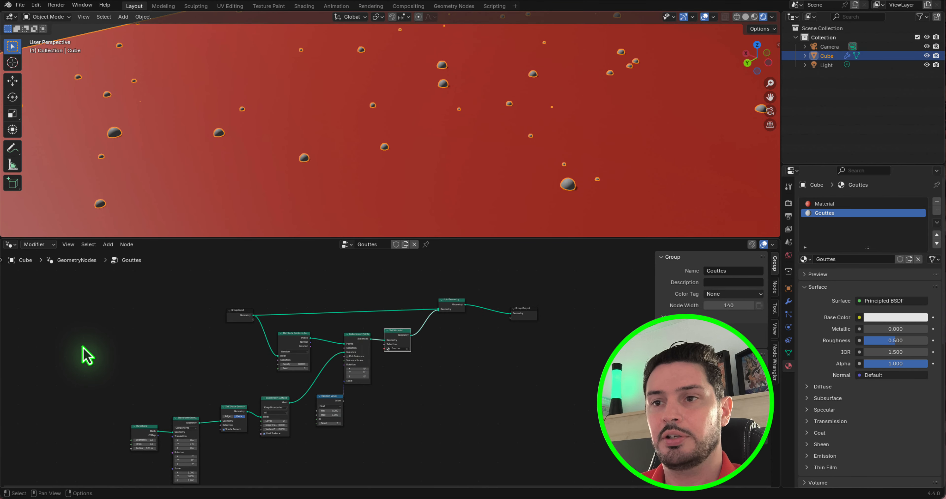
Step: Open the Gouttes material in the Shader Editor and add a Glass BSDF node beside the Principled BSDF
left_click(10, 244)
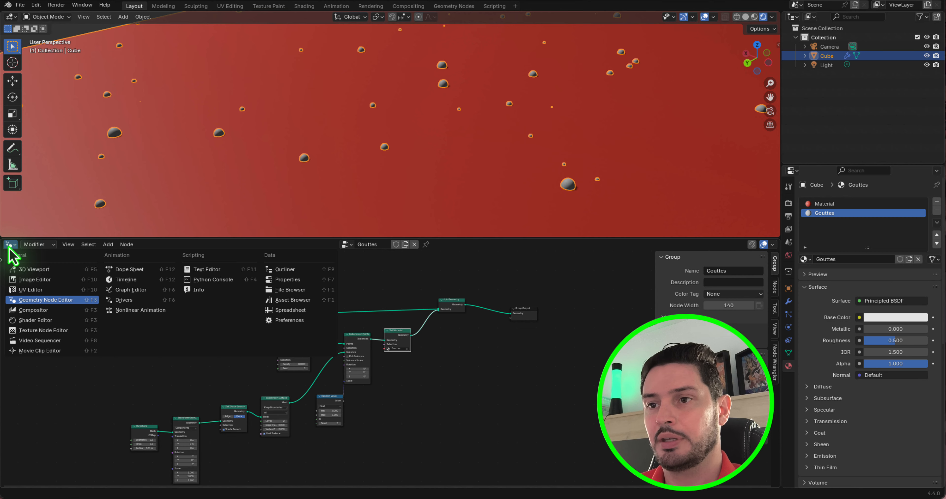
left_click(40, 320)
scroll(311, 356, "up", 3)
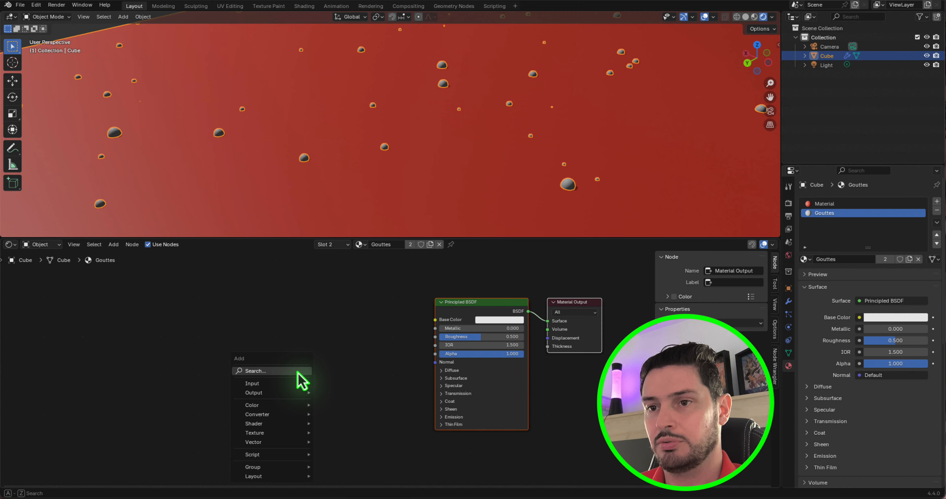
type("glas")
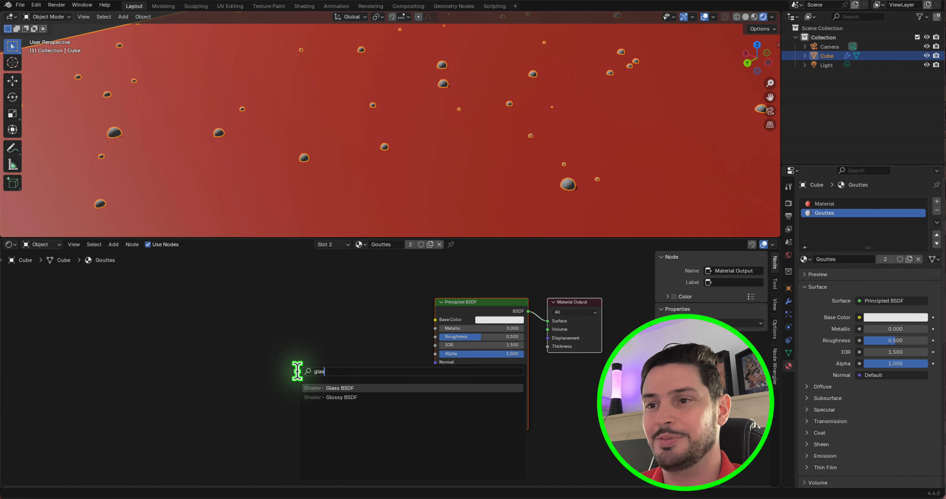
left_click(349, 388)
left_click(349, 336)
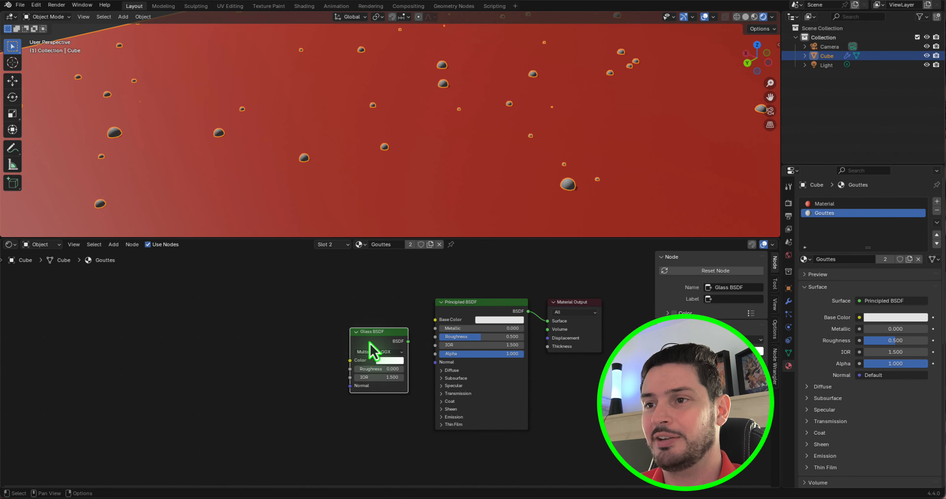
Step: Connect the Glass BSDF to the Material Output's Surface and delete the Principled BSDF
scroll(424, 350, "up", 1)
left_click_drag(409, 342, 585, 323)
left_click(501, 305)
key("x")
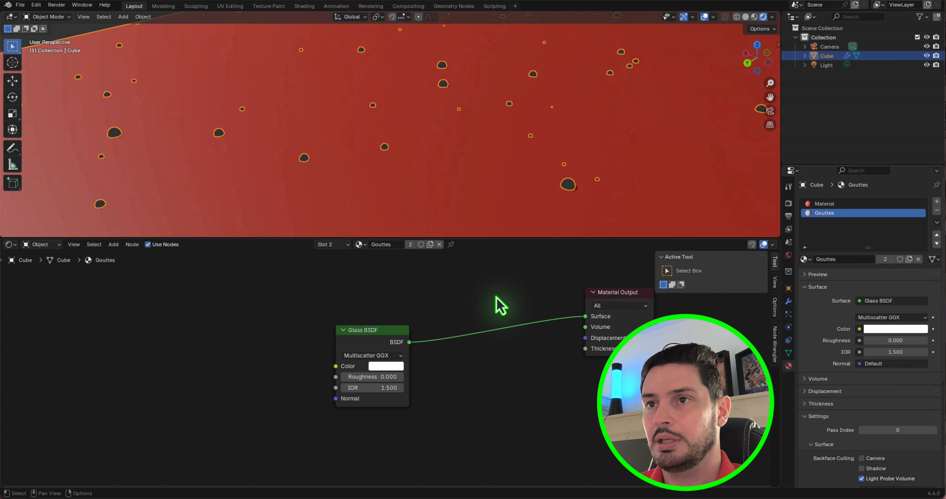
left_click_drag(396, 341, 399, 321)
Step: Move the Glass BSDF away from the Material Output and insert a Mix Shader node between them
scroll(296, 159, "up", 3)
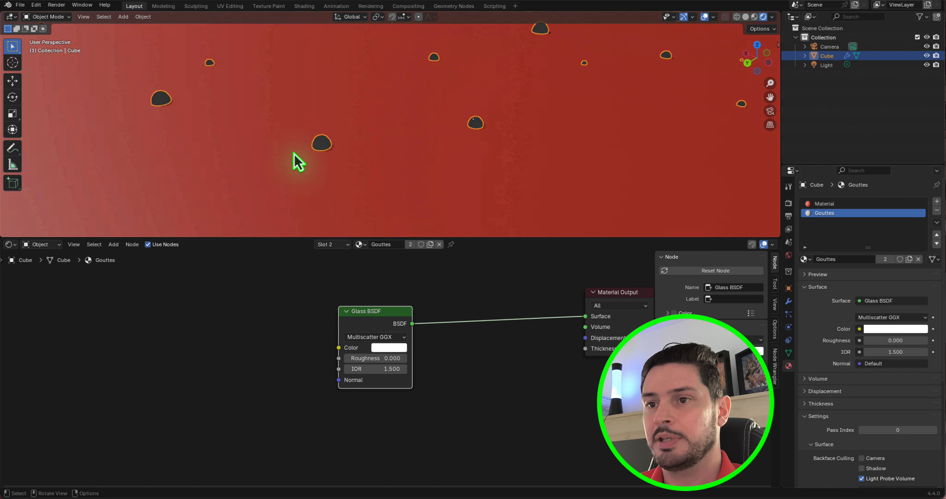
scroll(352, 138, "up", 8)
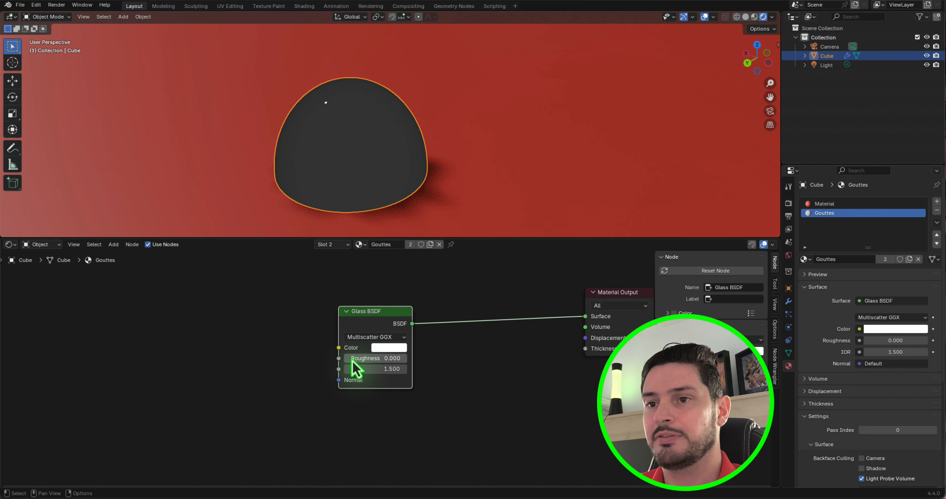
left_click_drag(375, 312, 302, 312)
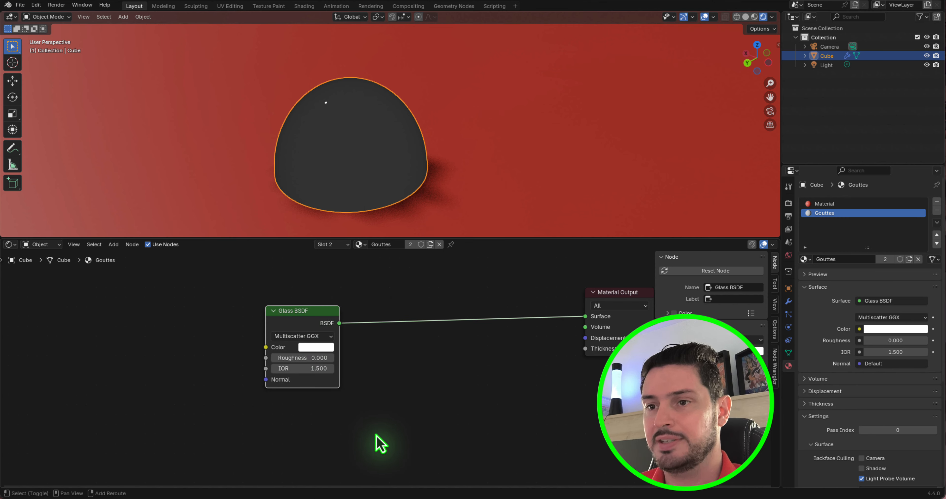
key("shift+a")
mouse_move(376, 434)
type("mix")
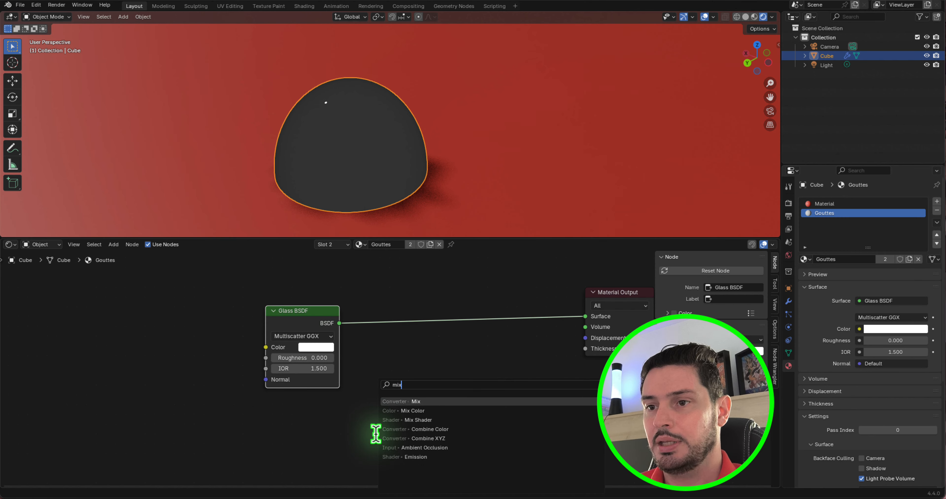
left_click(432, 420)
left_click(423, 321)
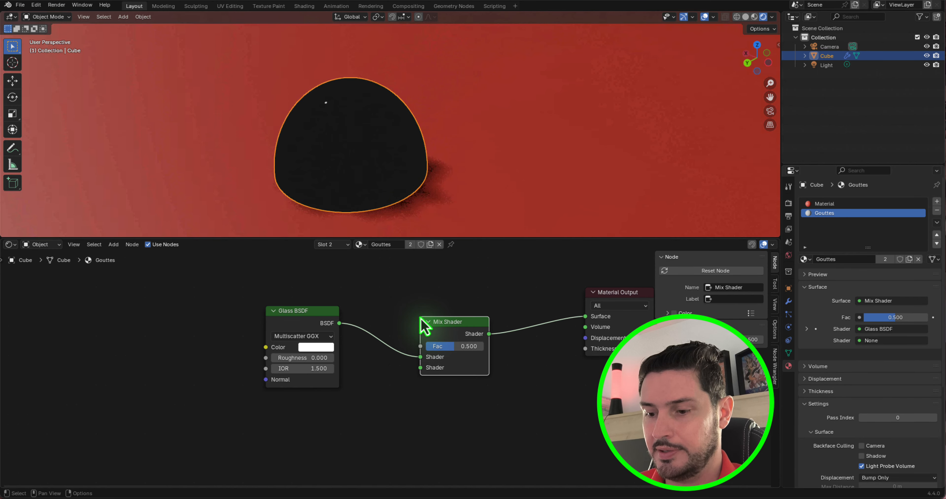
Step: Add a Transparent BSDF node below the Glass BSDF and connect it to the Mix Shader's second Shader input
key("shift+a")
type("trans")
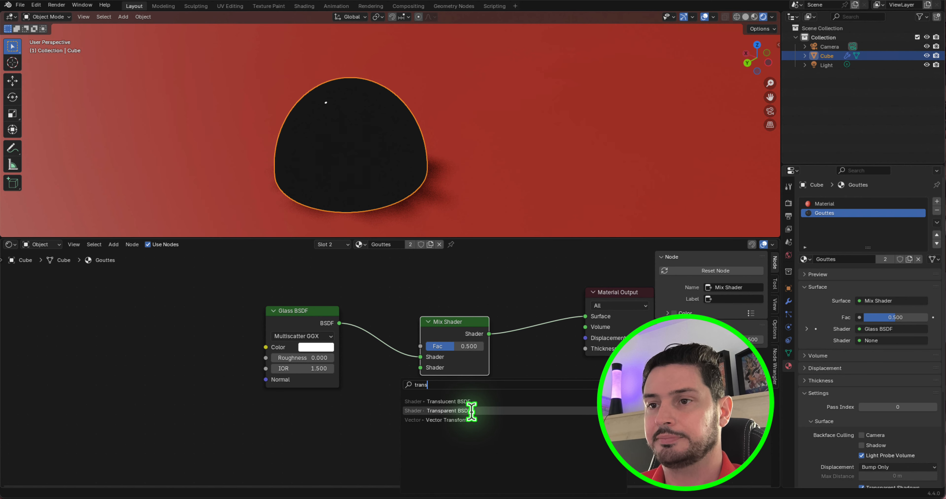
left_click(464, 412)
left_click(283, 407)
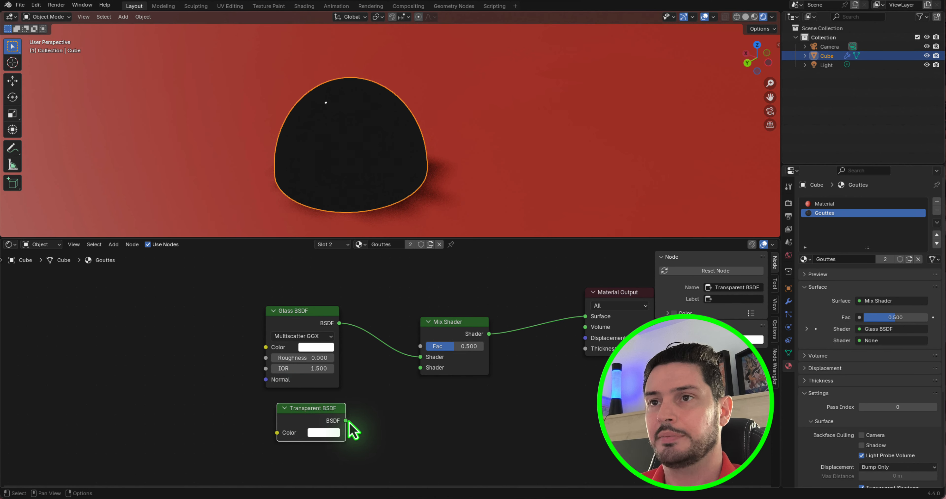
left_click_drag(346, 421, 420, 368)
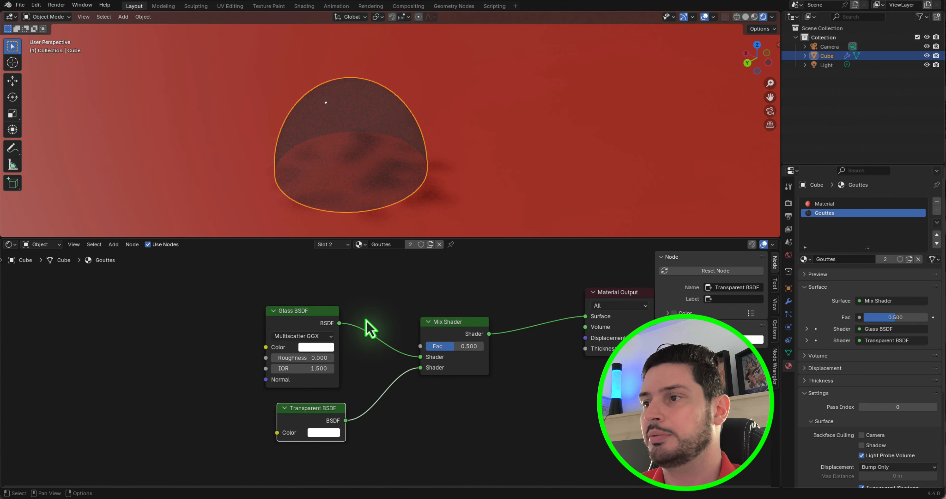
scroll(355, 191, "up", 2)
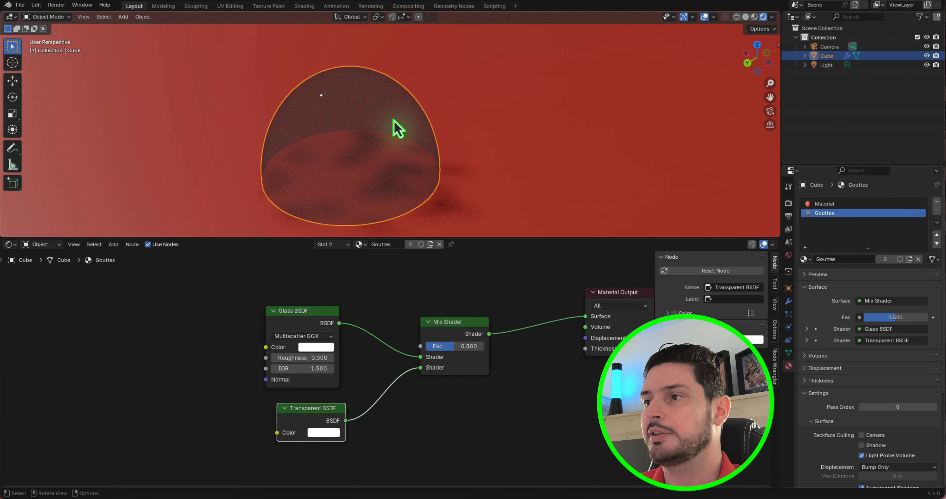
Step: Enable Raytraced Transmission in the Gouttes material's surface settings and set its Thickness mode to Slab
left_click(789, 206)
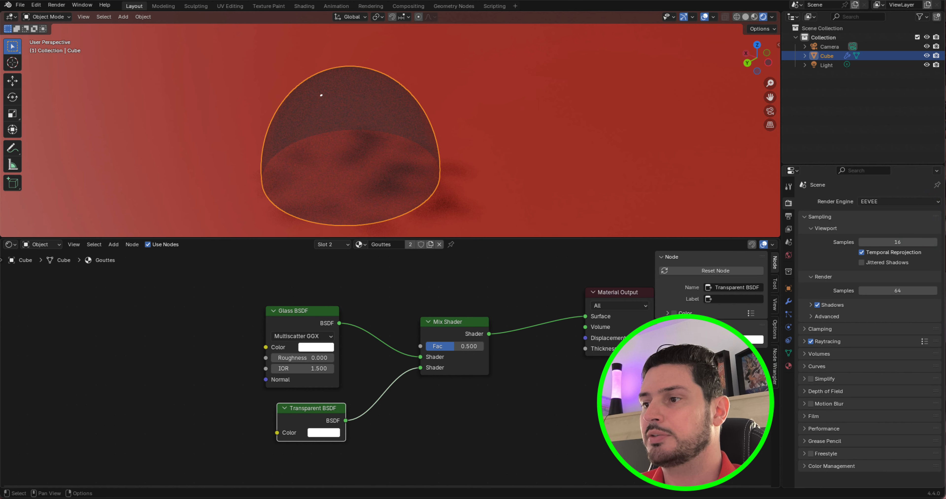
left_click(788, 366)
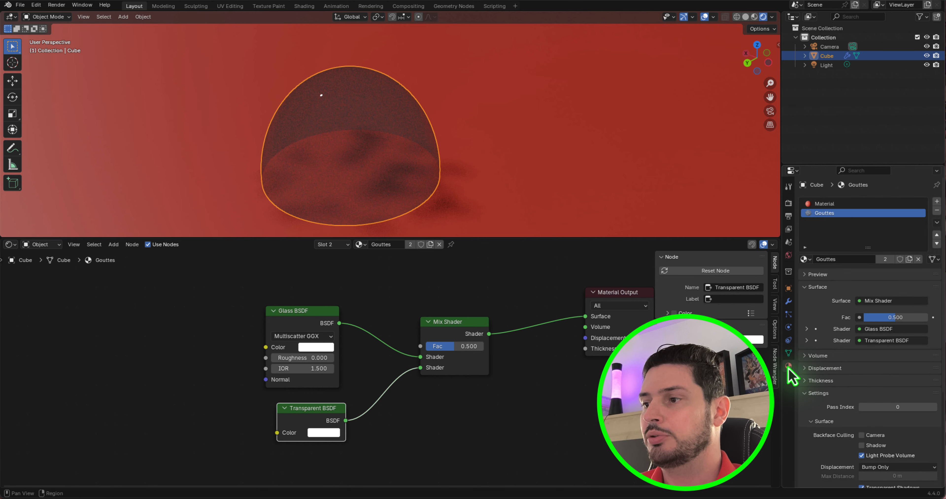
scroll(855, 395, "down", 7)
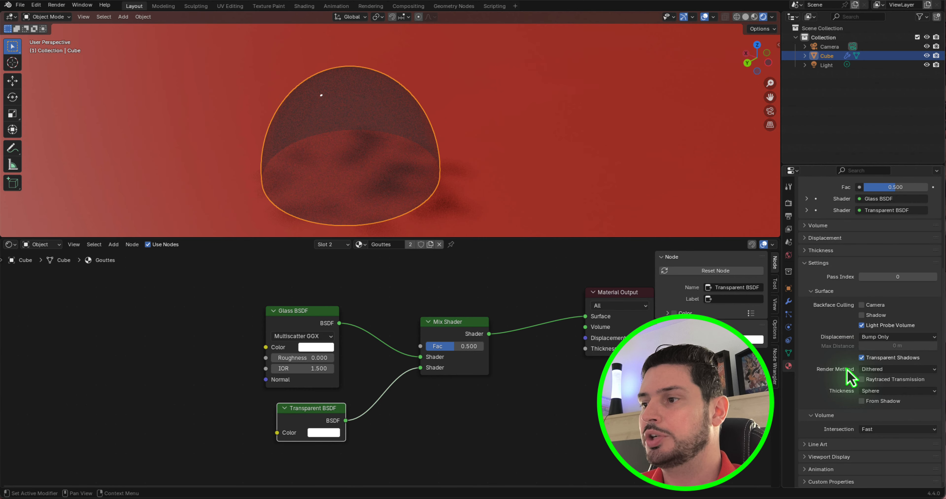
left_click(862, 380)
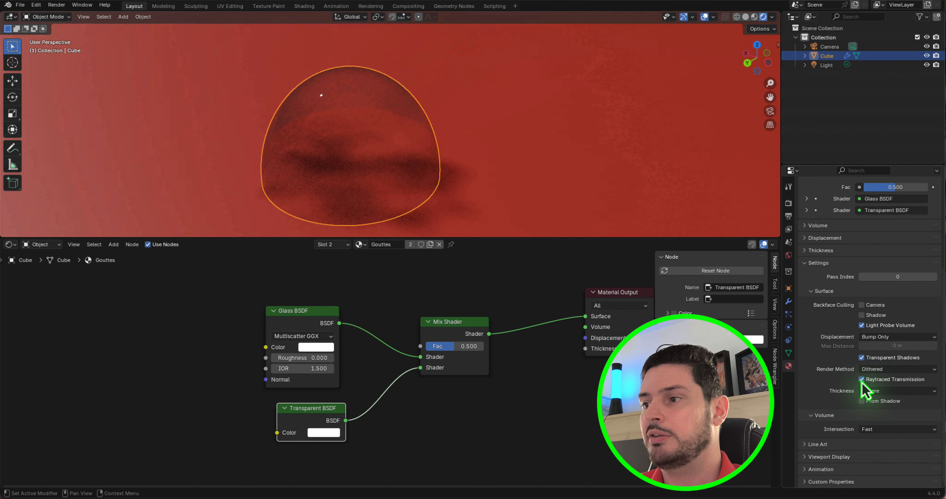
left_click(934, 392)
left_click(900, 412)
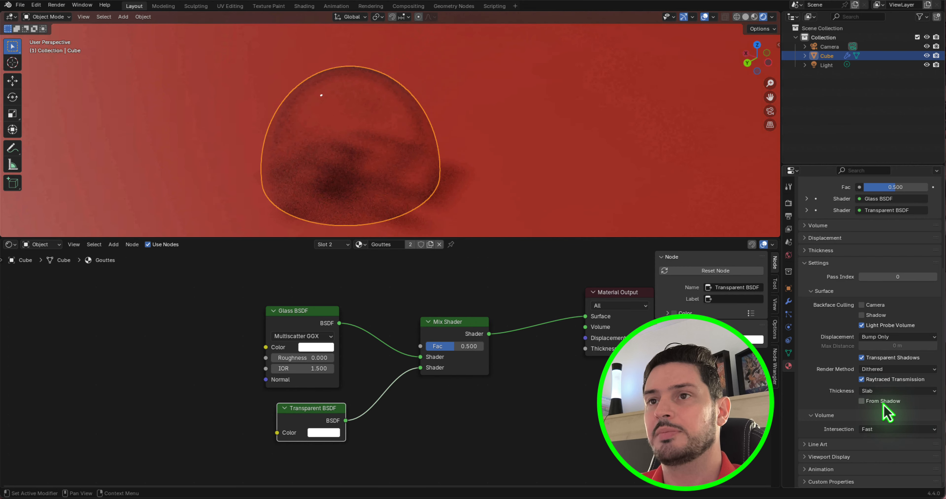
key("s")
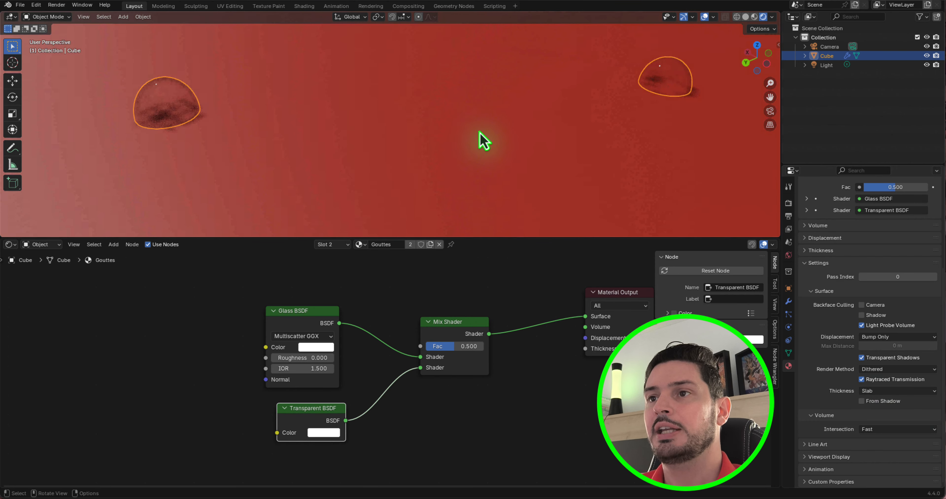
Step: Examine the glass droplets on the red cube's surface from close up and from a distance, including without the selection outline
left_click(490, 156)
middle_click_drag(475, 156, 402, 57)
scroll(399, 50, "up", 8)
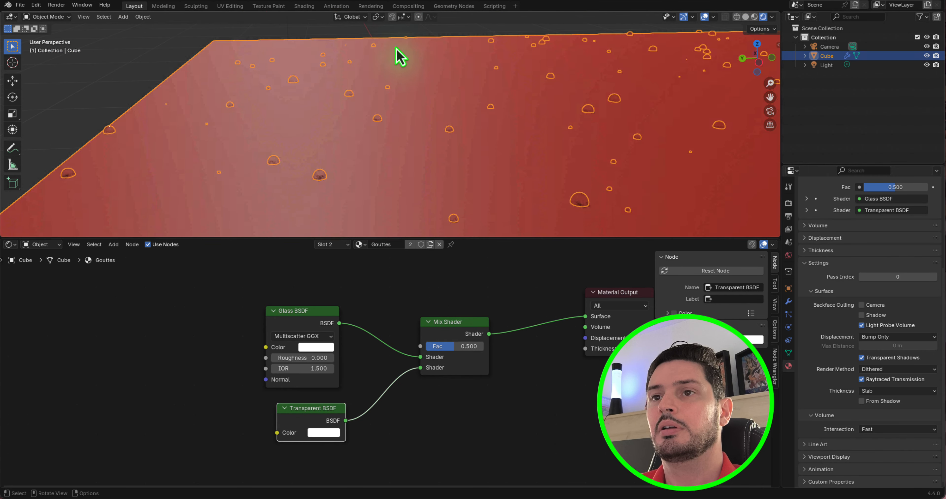
scroll(382, 156, "down", 3)
scroll(302, 123, "up", 6)
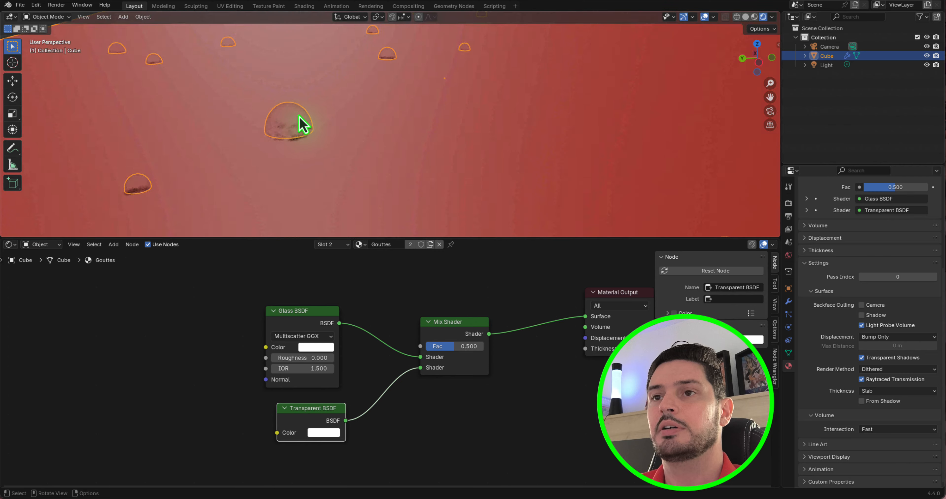
scroll(352, 151, "down", 3)
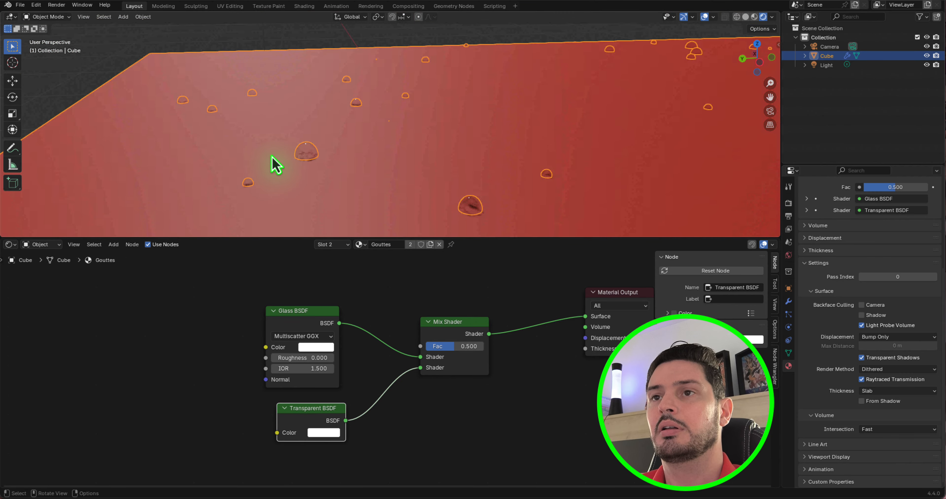
scroll(332, 168, "up", 5)
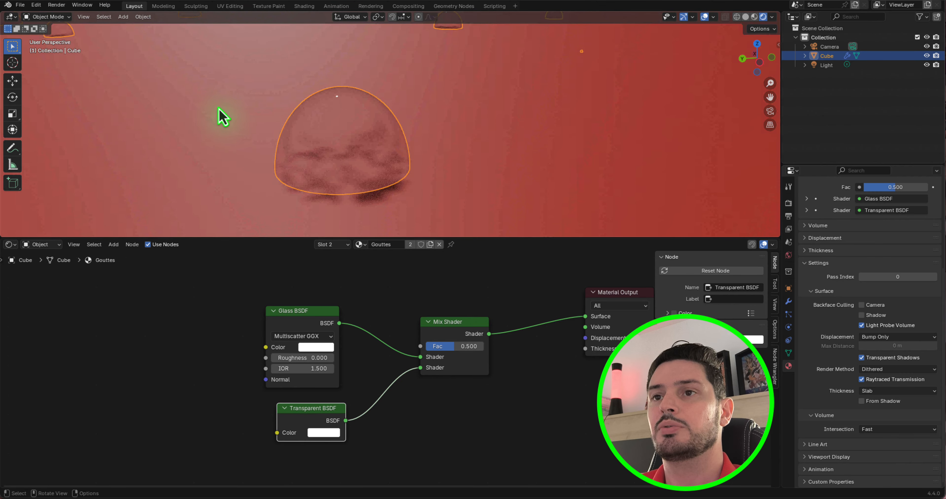
scroll(321, 131, "down", 7)
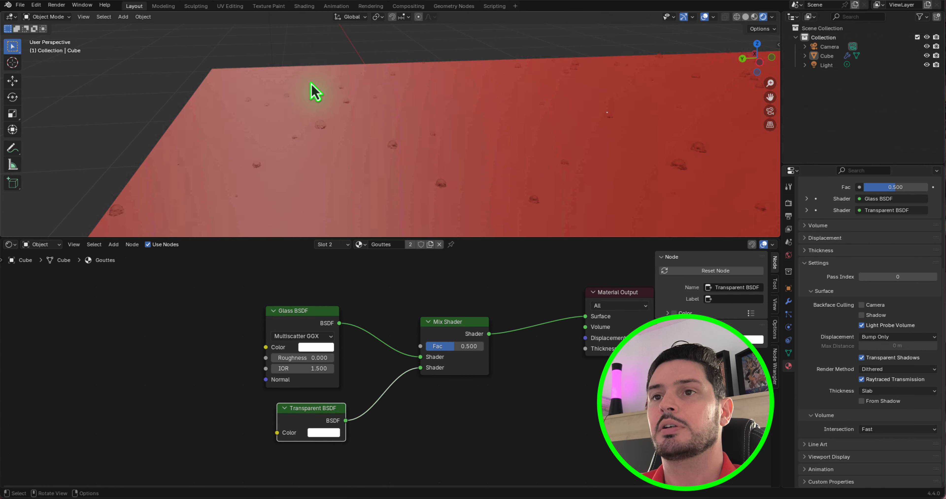
scroll(315, 91, "up", 7)
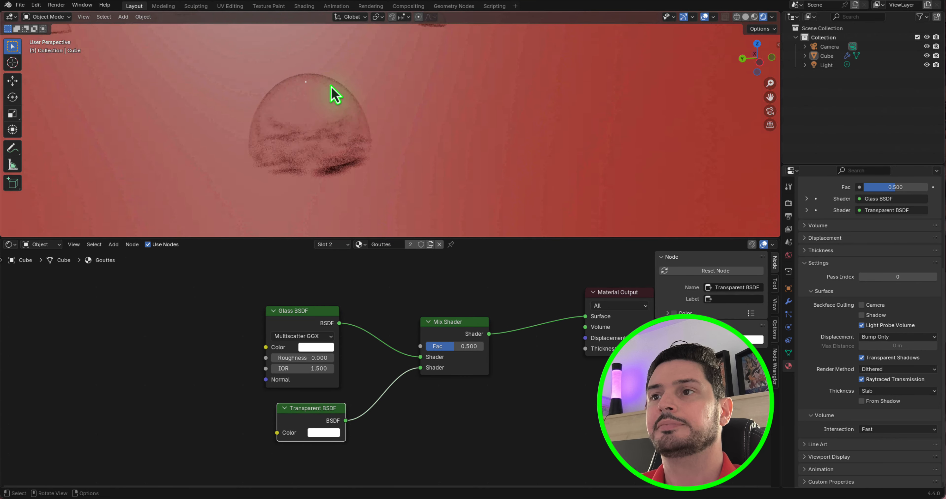
scroll(324, 89, "down", 7)
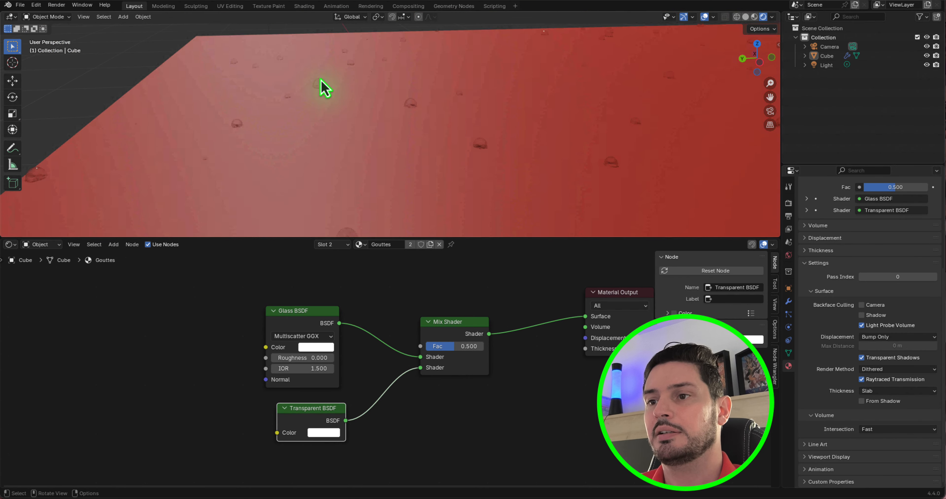